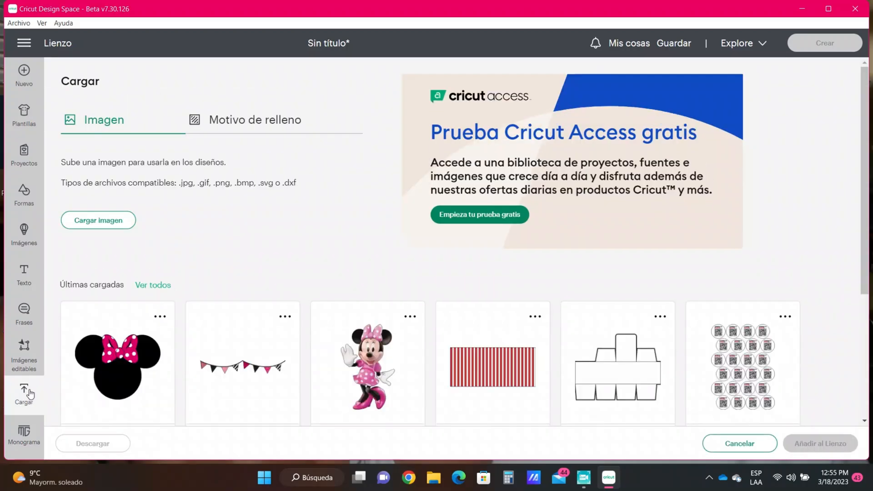
# Step: Add the uploaded box template to the canvas, reposition it, and set its operation to Imprimir y luego cortar
pyautogui.click(612, 367)
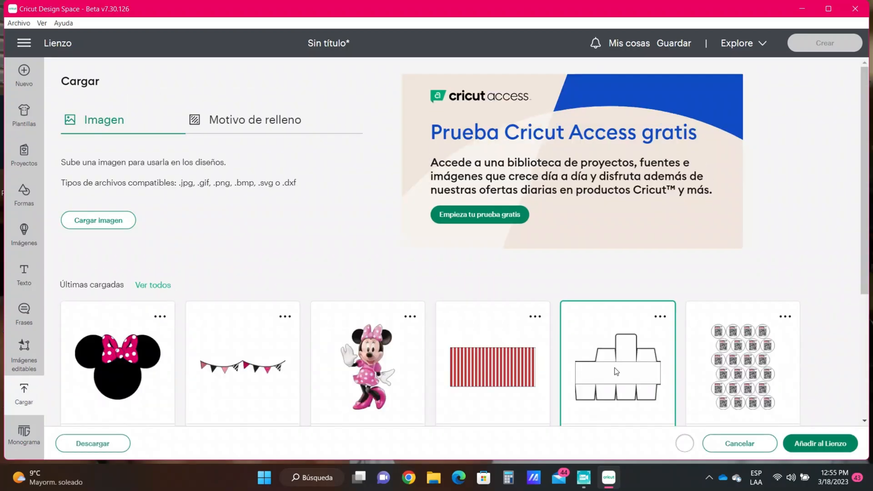
pyautogui.click(827, 448)
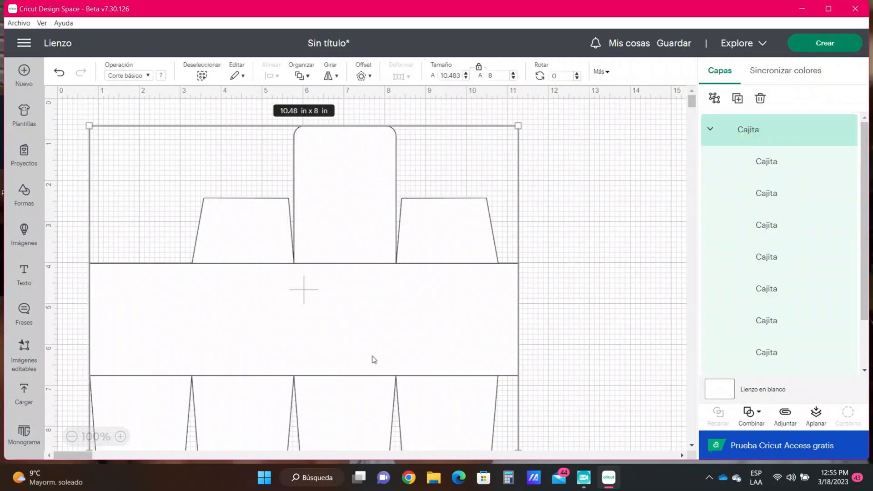
pyautogui.moveTo(359, 333); pyautogui.dragTo(395, 324)
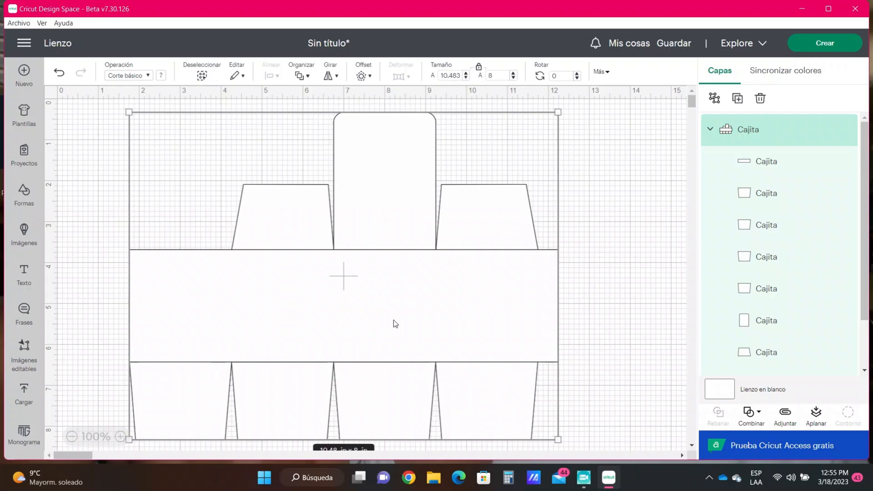
pyautogui.click(146, 75)
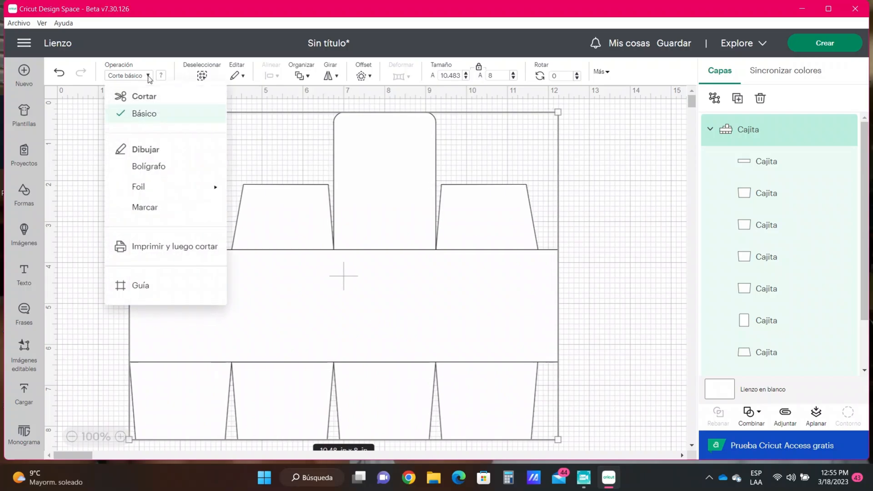
pyautogui.click(165, 246)
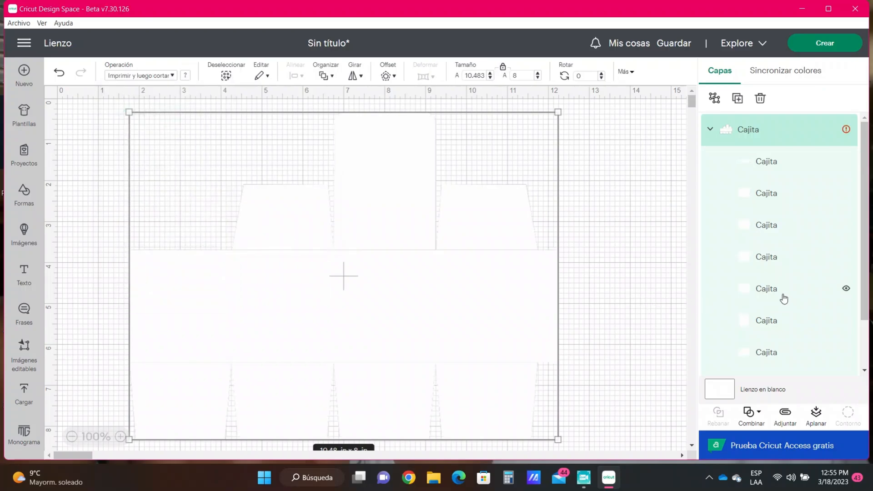
# Step: Colour the tall centre flap of the box with the custom print colour DB0167
pyautogui.click(771, 324)
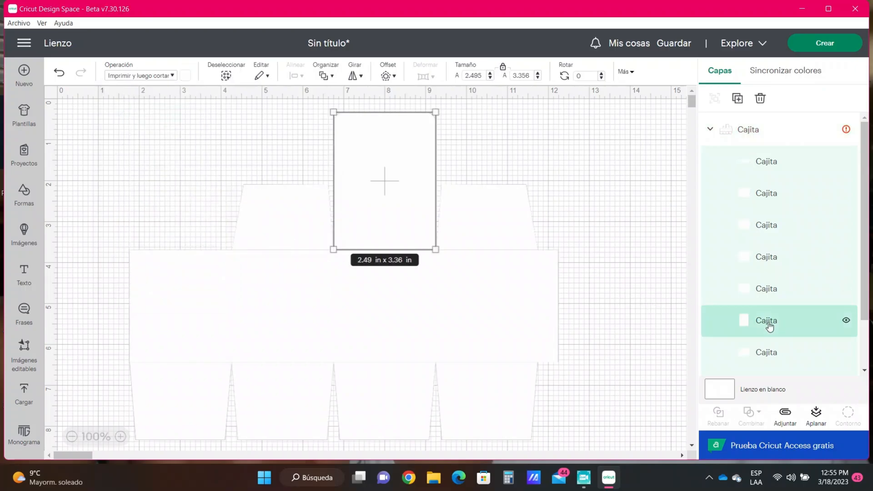
pyautogui.click(183, 78)
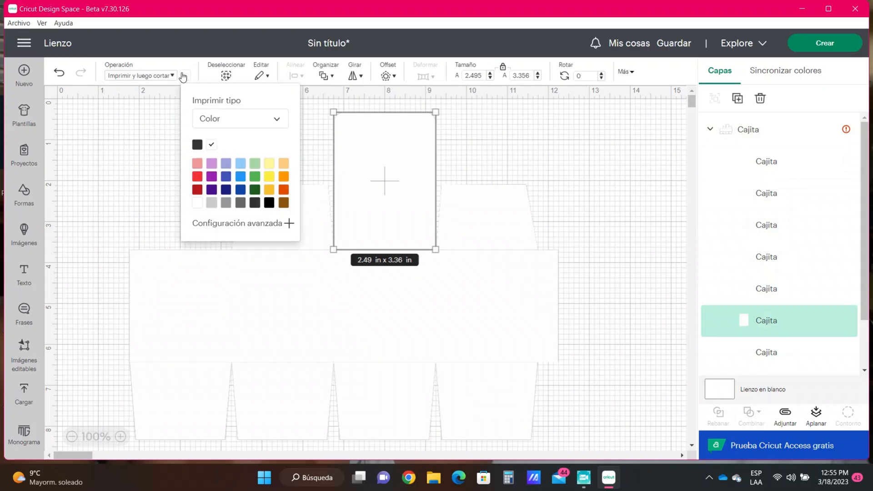
pyautogui.click(237, 226)
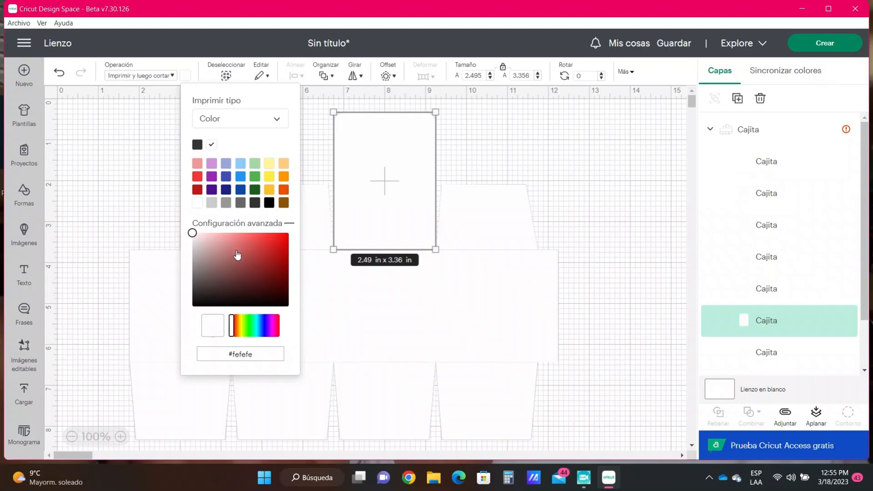
pyautogui.moveTo(262, 356); pyautogui.dragTo(219, 360)
pyautogui.write('DB01')
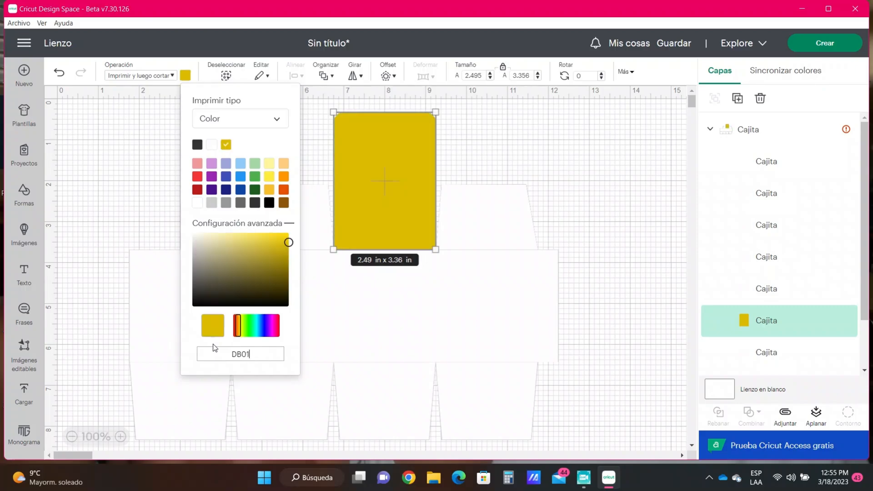
pyautogui.write('67')
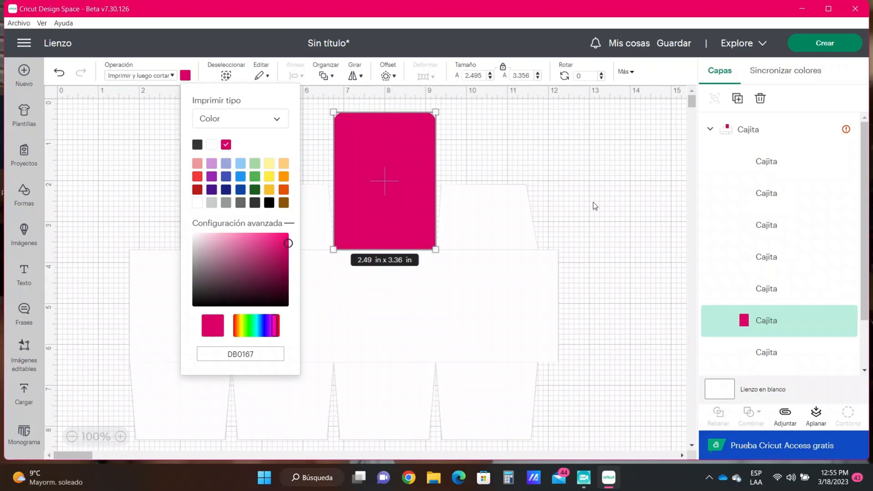
pyautogui.click(576, 201)
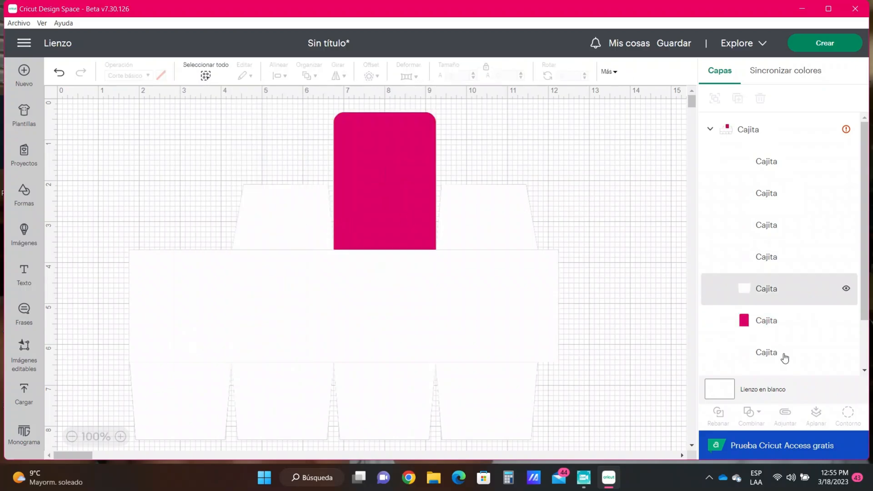
# Step: Apply the same magenta print colour to the two trapezoid flaps beside the tall centre flap
pyautogui.moveTo(763, 334); pyautogui.dragTo(763, 358)
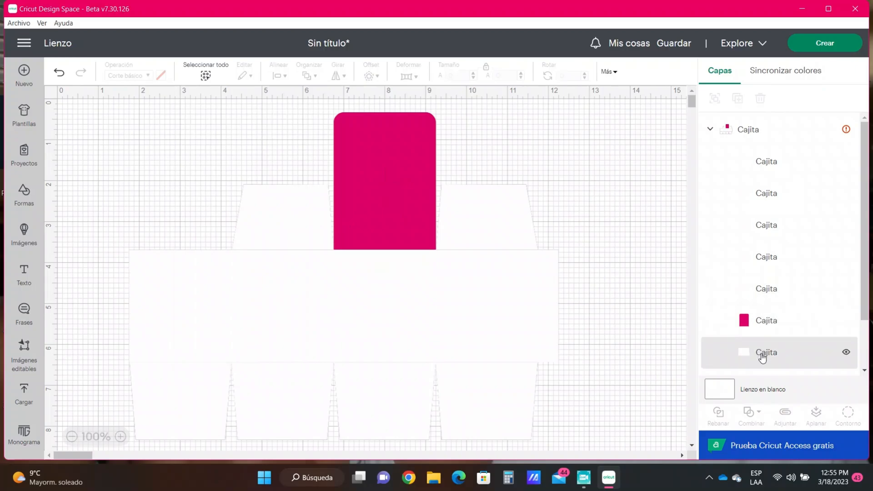
pyautogui.click(763, 358)
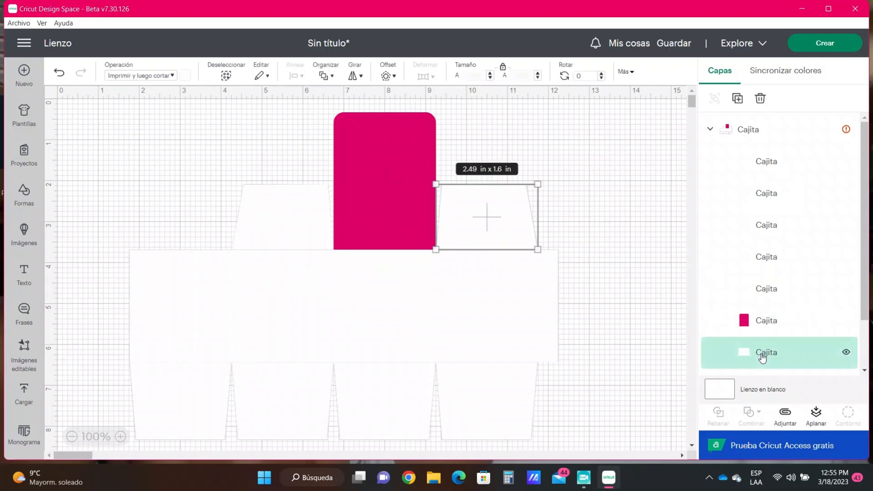
pyautogui.click(184, 76)
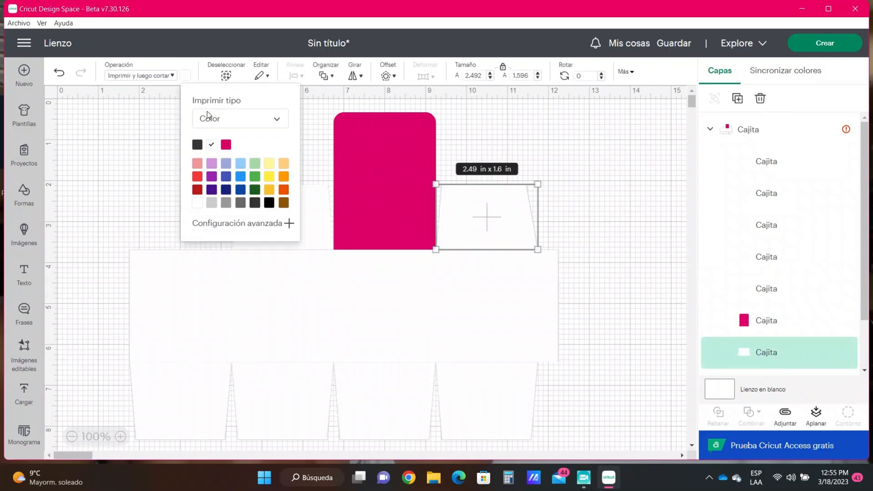
pyautogui.click(230, 147)
pyautogui.scroll(-1, 779, 359)
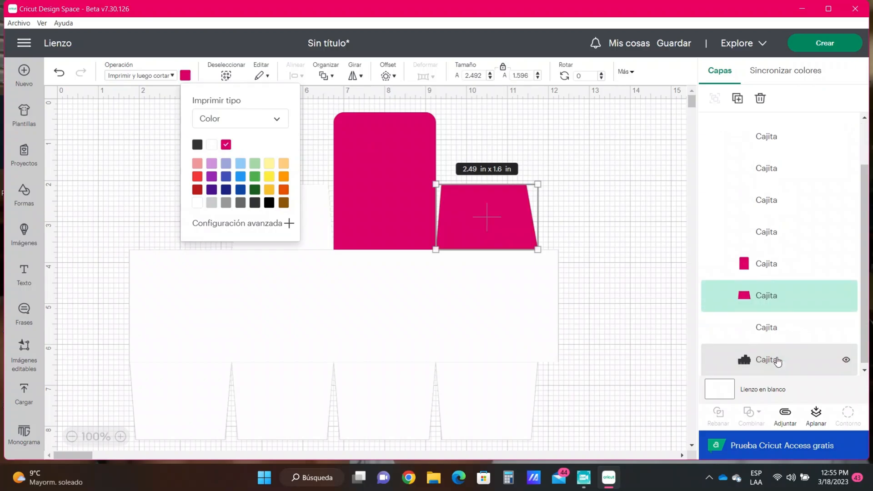
pyautogui.click(759, 327)
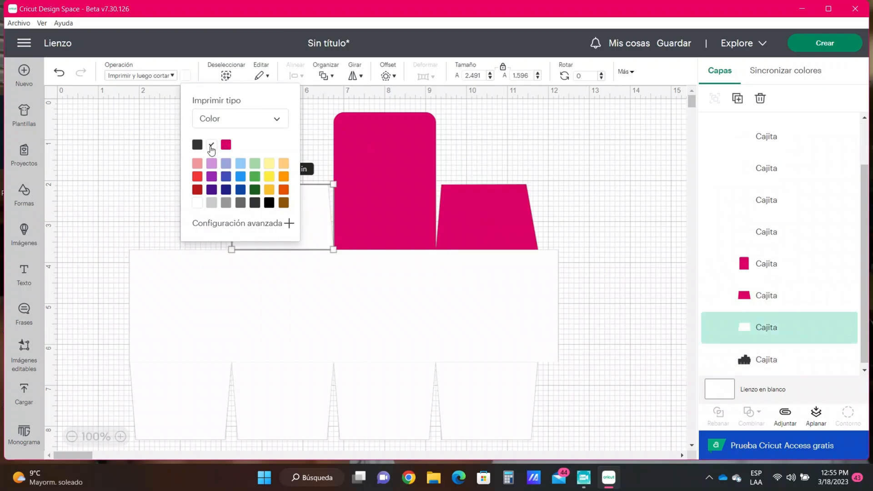
pyautogui.click(228, 146)
pyautogui.click(651, 204)
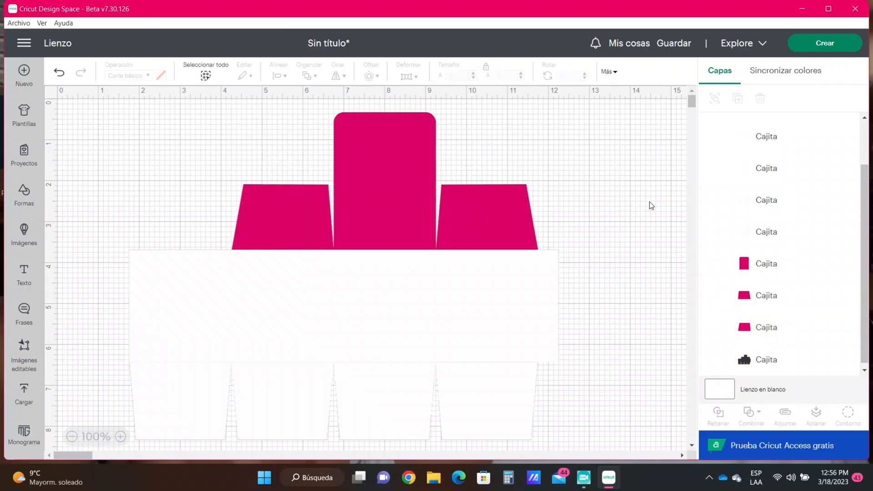
# Step: Add the uploaded red-striped image and fit it over the box's wide central band at about 10.7 × 2.75 in
pyautogui.click(26, 403)
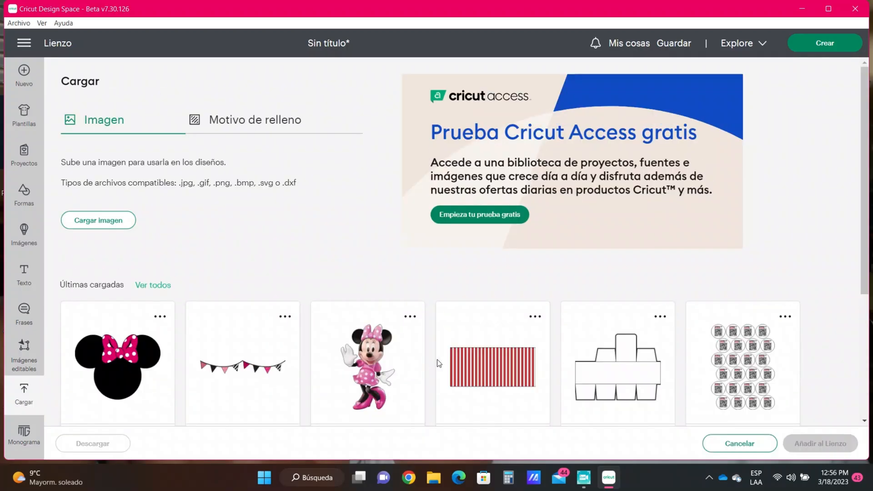
pyautogui.click(448, 364)
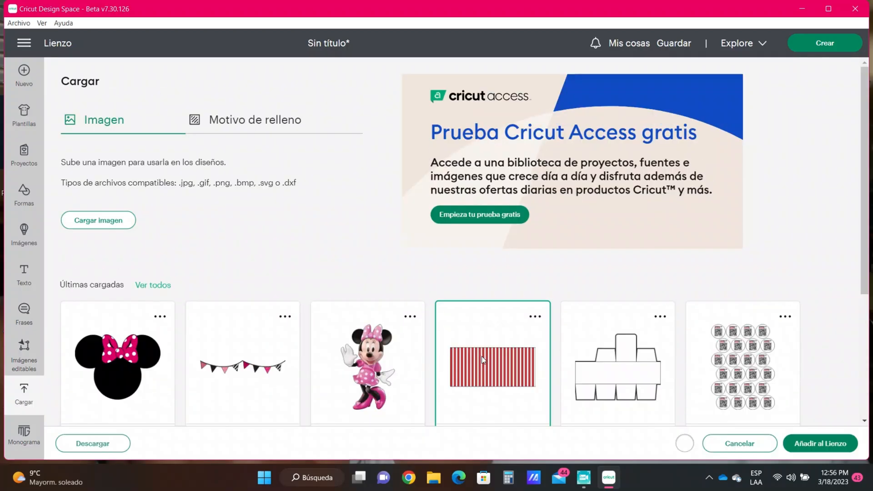
pyautogui.click(801, 446)
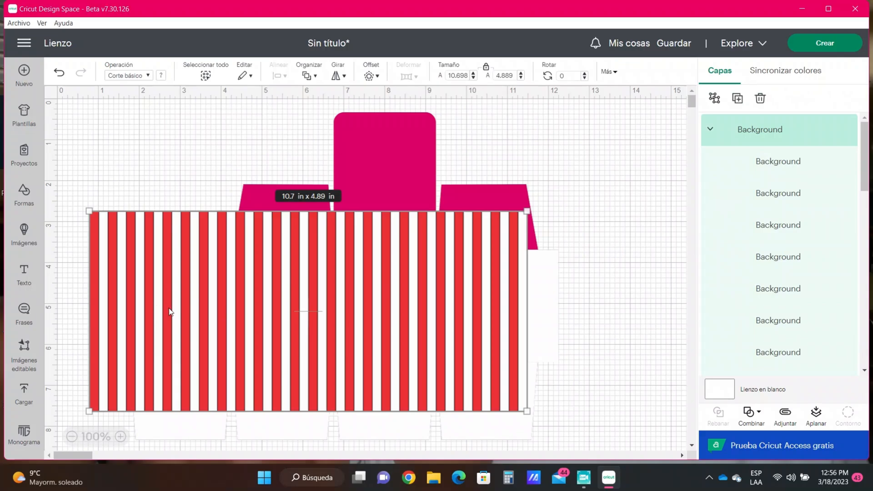
pyautogui.moveTo(178, 306); pyautogui.dragTo(218, 257)
pyautogui.moveTo(324, 158); pyautogui.dragTo(323, 249)
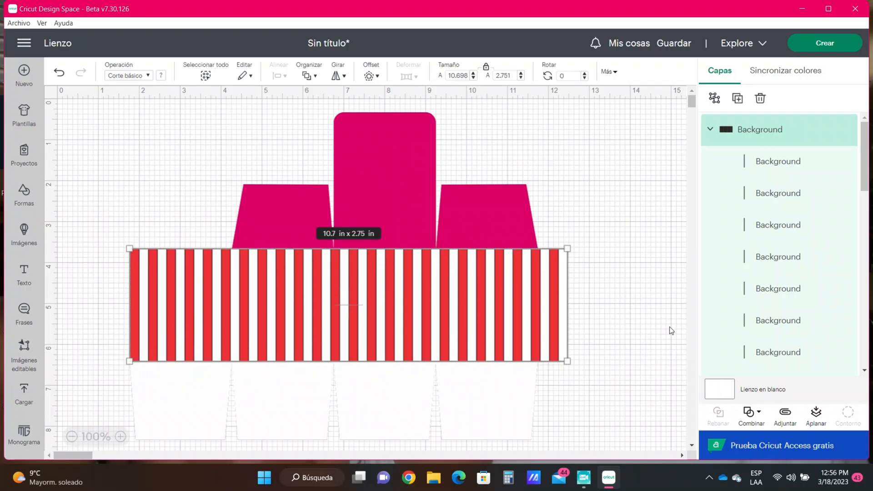
pyautogui.click(637, 327)
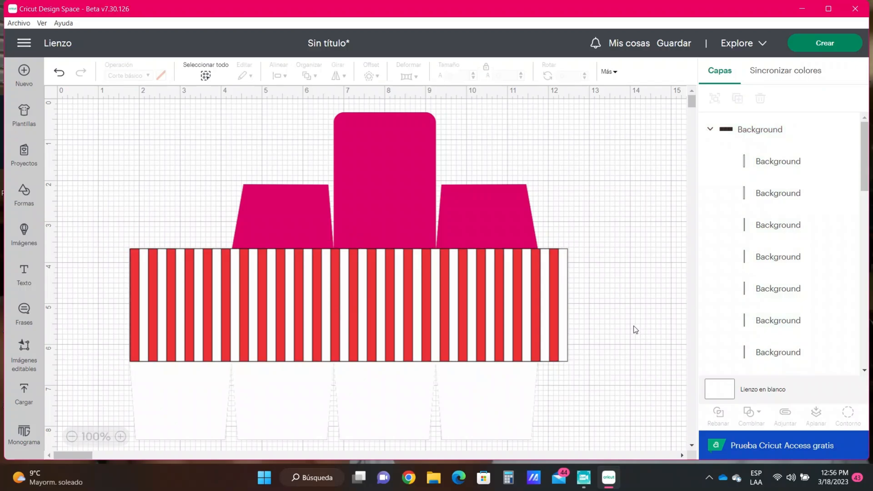
# Step: Set the striped background's operation to Imprimir y luego cortar
pyautogui.click(448, 341)
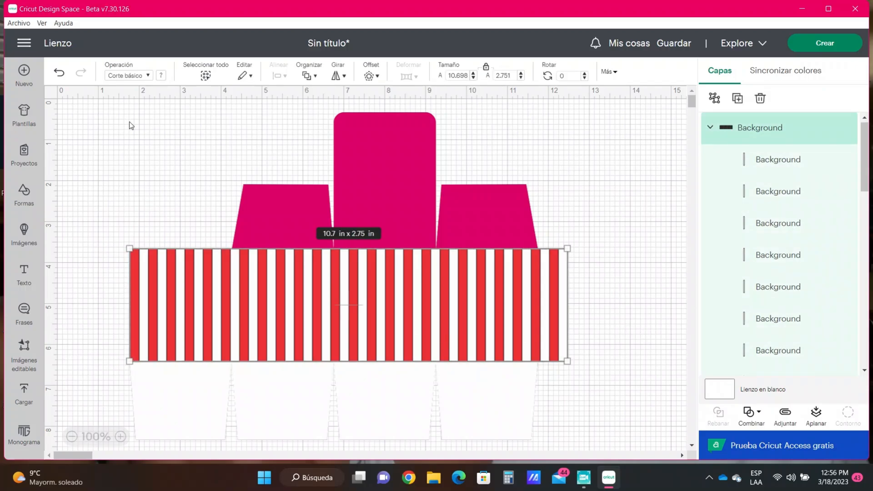
pyautogui.click(149, 76)
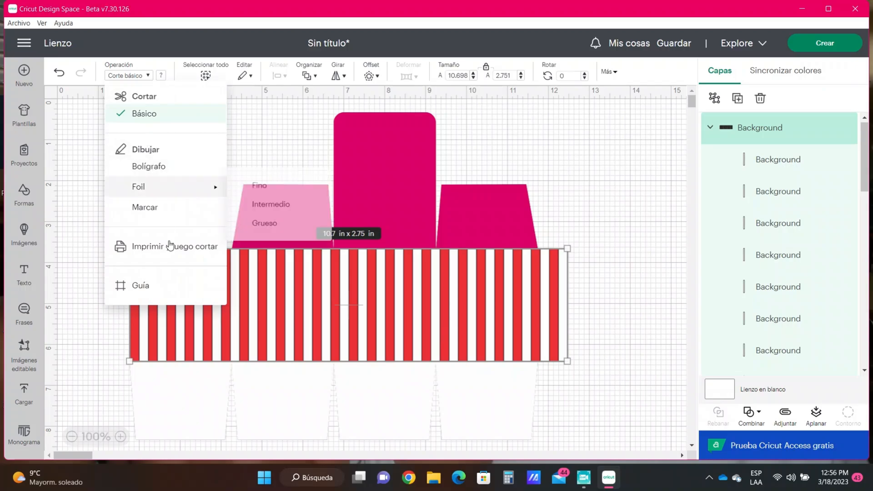
pyautogui.click(166, 246)
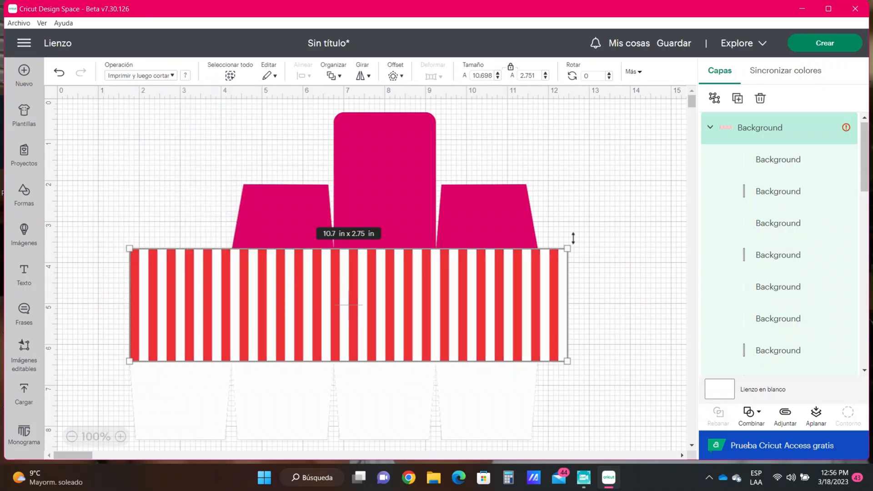
pyautogui.click(611, 253)
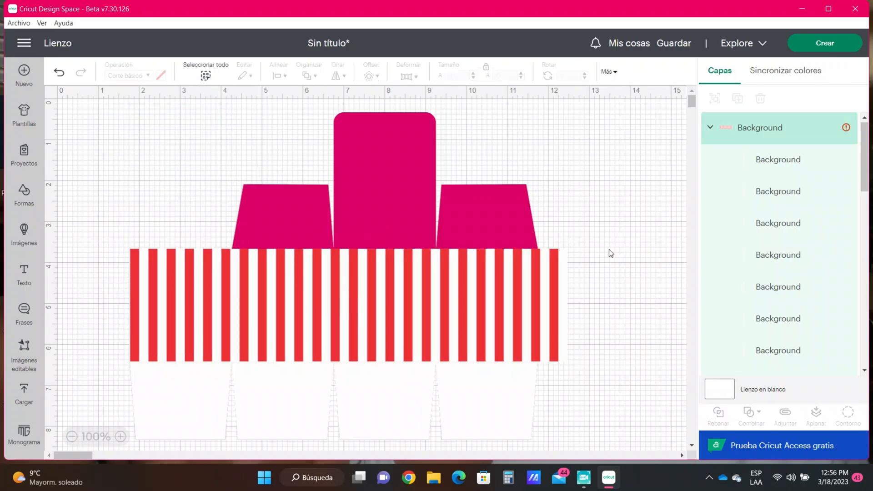
# Step: Add a text object in the empty area beside the tall flap and delete the duplicate text over the stripes
pyautogui.click(155, 154)
pyautogui.click(24, 275)
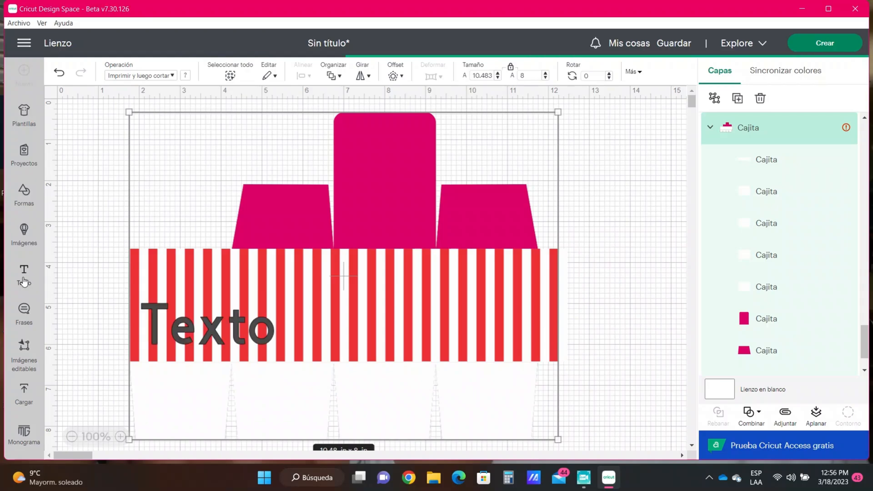
pyautogui.click(24, 275)
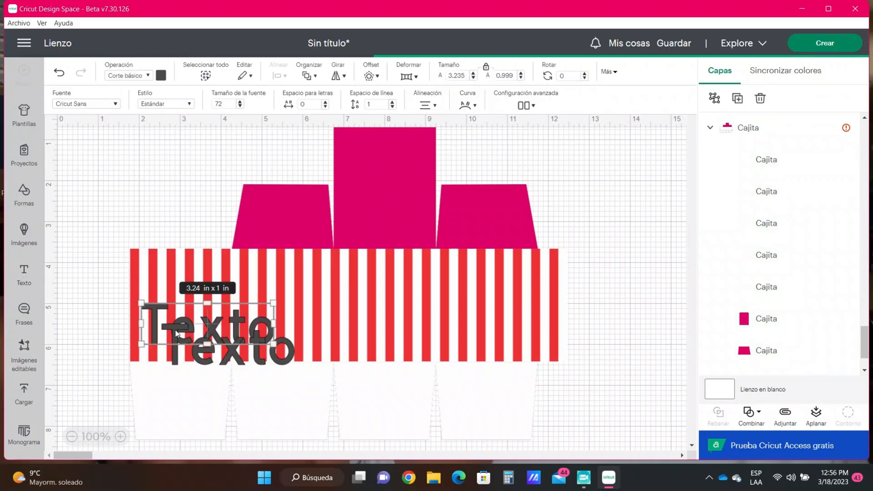
pyautogui.moveTo(190, 345); pyautogui.dragTo(169, 345)
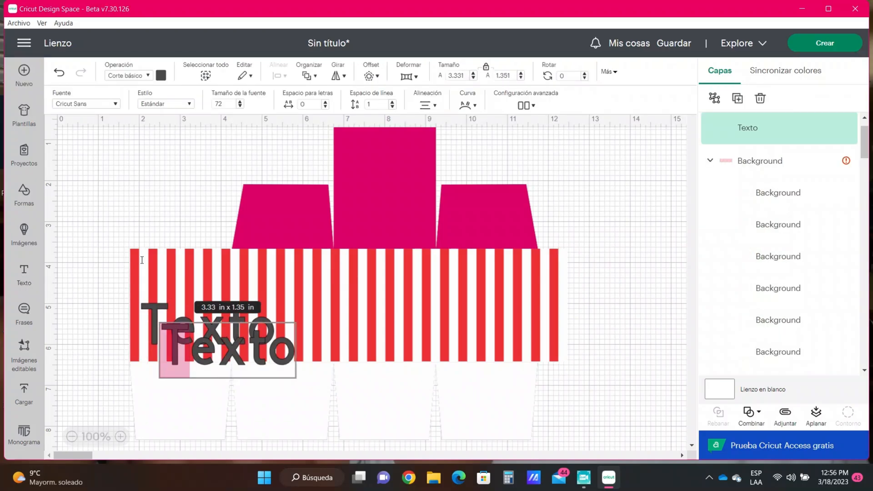
pyautogui.click(189, 342)
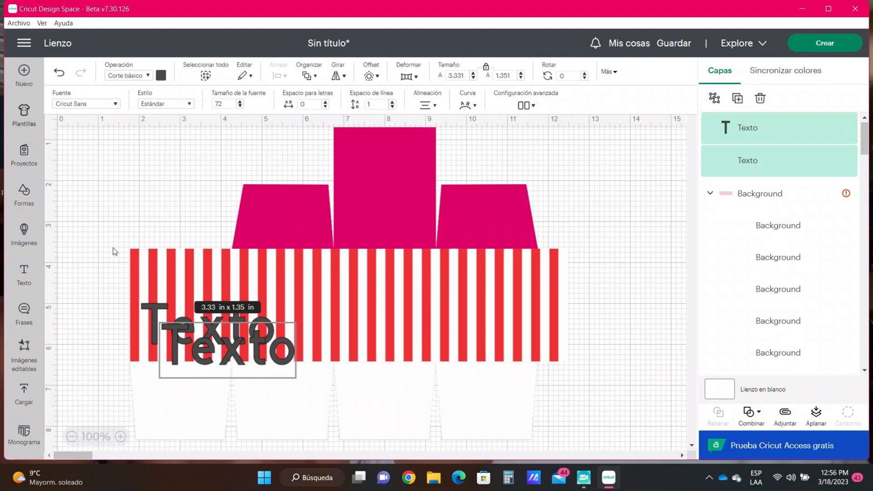
pyautogui.click(156, 282)
pyautogui.moveTo(179, 339); pyautogui.dragTo(100, 155)
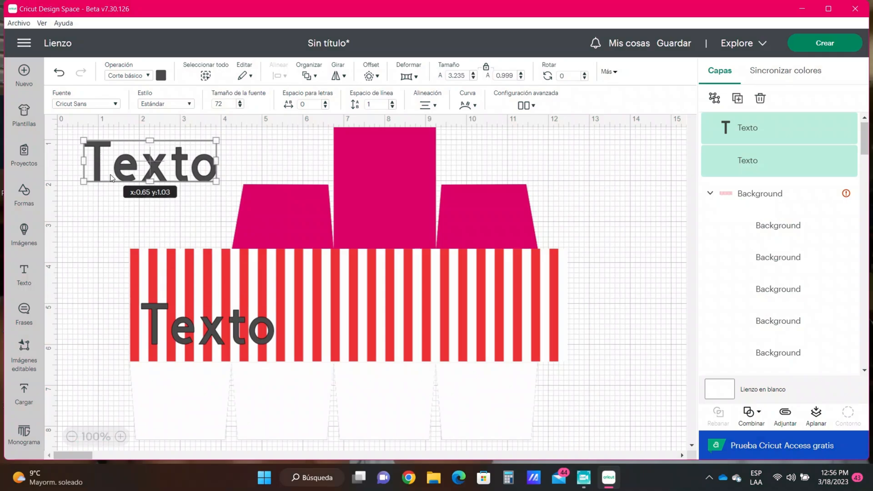
pyautogui.click(174, 314)
pyautogui.press('Delete')
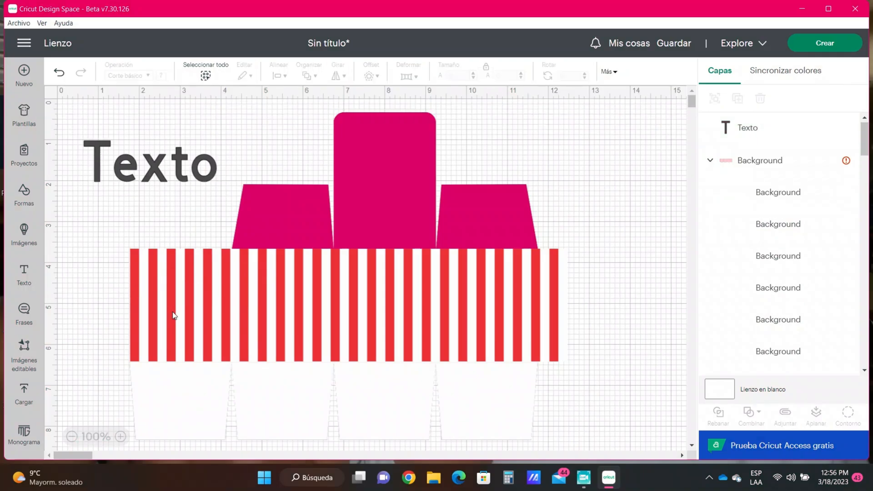
# Step: Replace the placeholder text beside the box template with the word "selecciona"
pyautogui.click(88, 166)
pyautogui.doubleClick(95, 164)
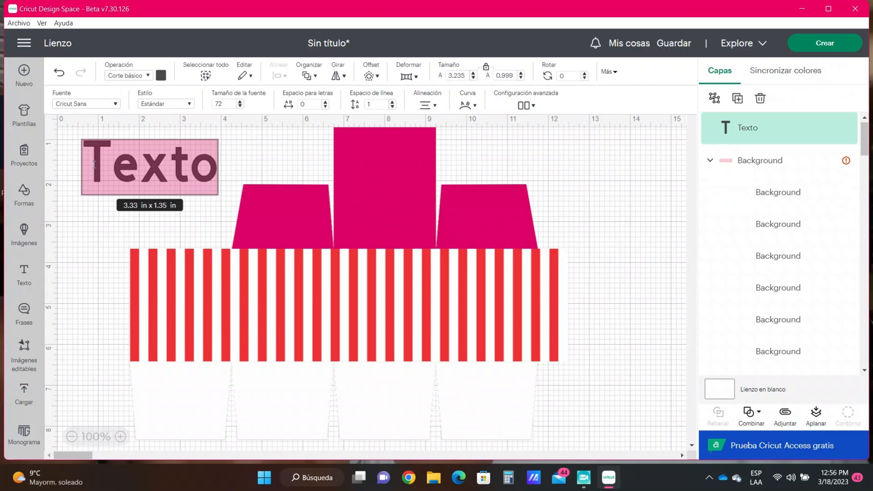
pyautogui.write('sELE')
pyautogui.press('BackSpace')
pyautogui.press('BackSpace')
pyautogui.press('BackSpace')
pyautogui.press('BackSpace')
pyautogui.write('se')
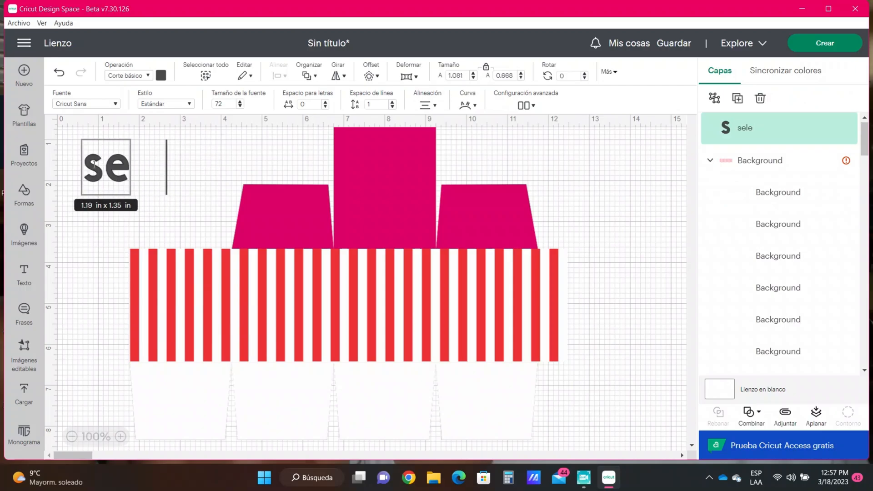
pyautogui.write('lecciona')
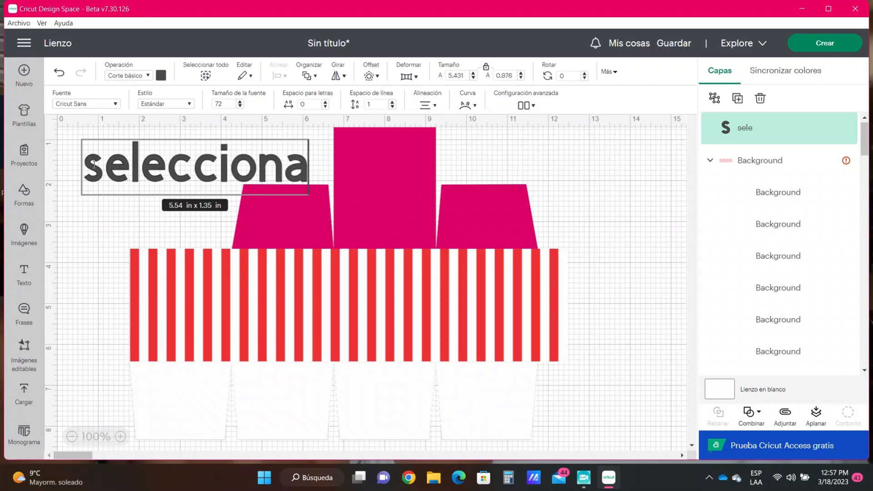
# Step: Add "shift" and "selecciona" as second and third lines of the text object
pyautogui.press('Return')
pyautogui.write('s')
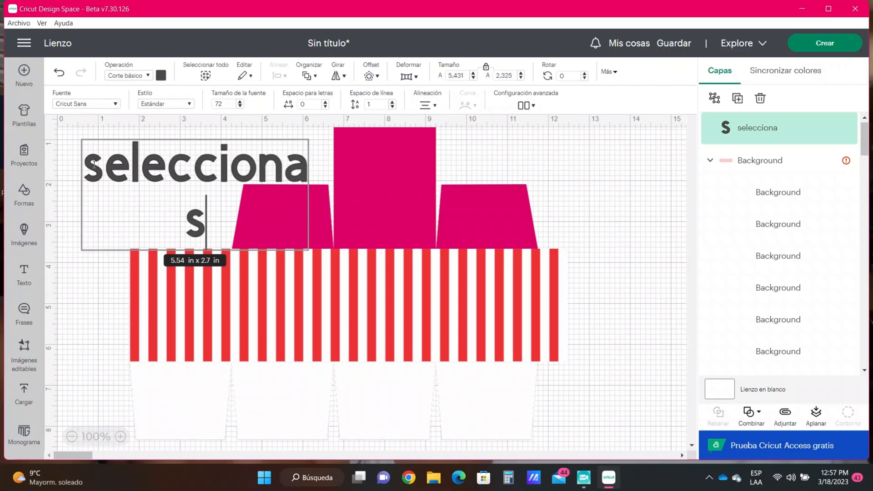
pyautogui.write('hift')
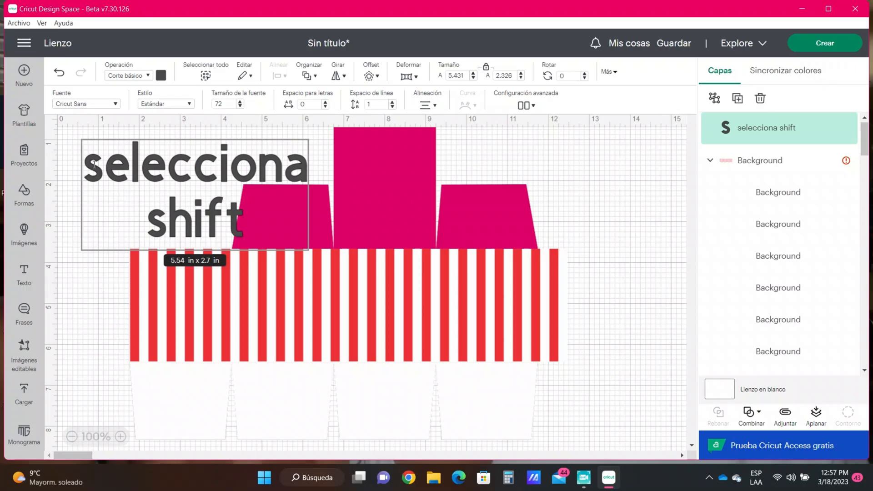
pyautogui.press('Return')
pyautogui.write('se')
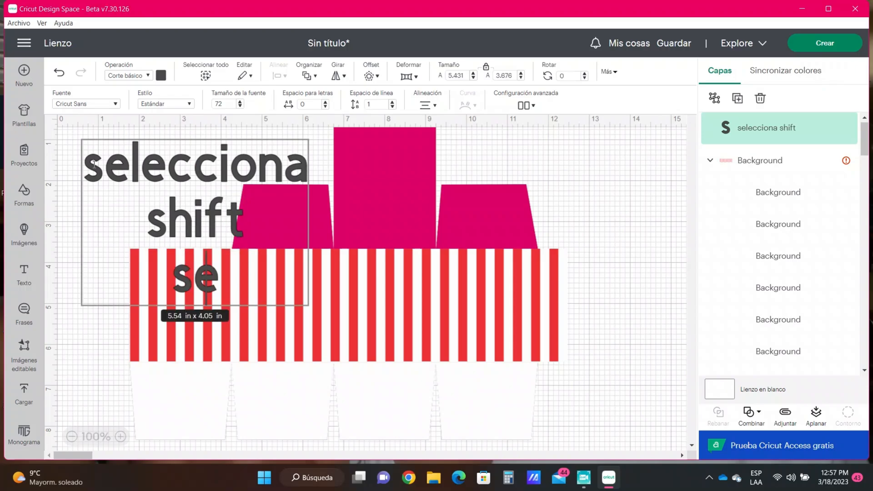
pyautogui.write('lecciona')
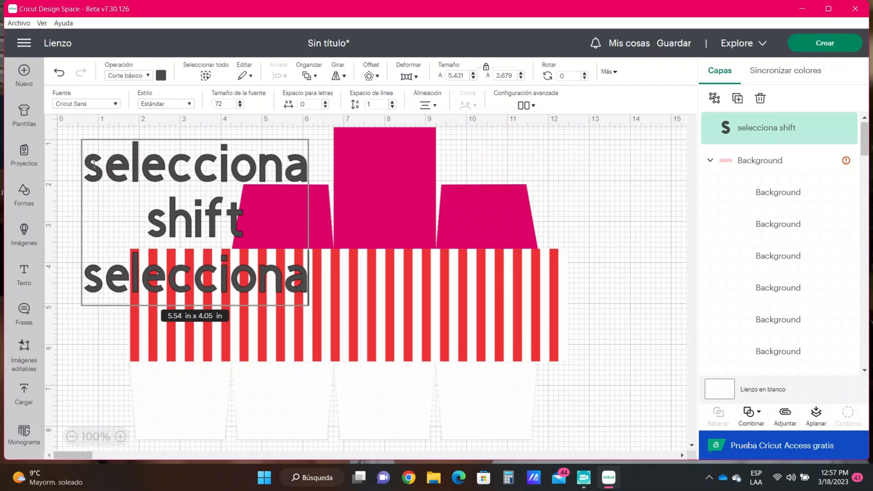
# Step: Set the three-line text's font size to 20
pyautogui.click(239, 107)
pyautogui.click(240, 107)
pyautogui.click(240, 107)
pyautogui.click(240, 107)
pyautogui.click(240, 107)
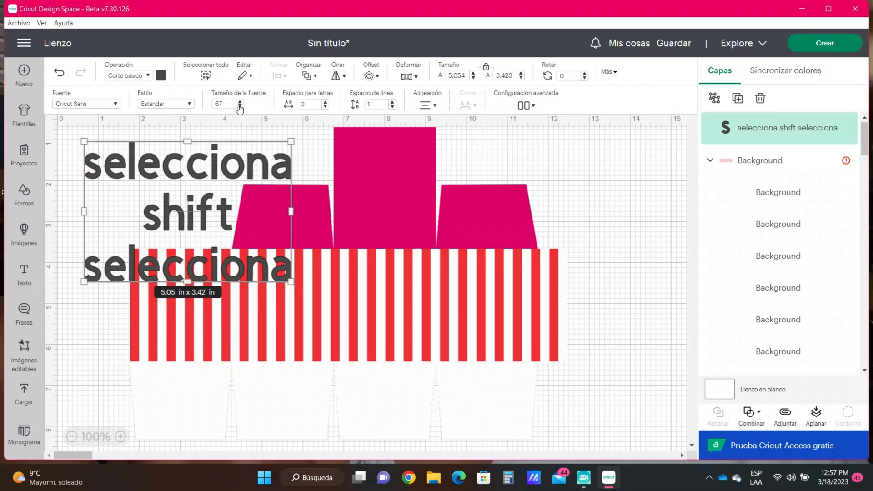
pyautogui.moveTo(223, 103); pyautogui.dragTo(211, 106)
pyautogui.write('20')
pyautogui.press('Return')
pyautogui.click(186, 173)
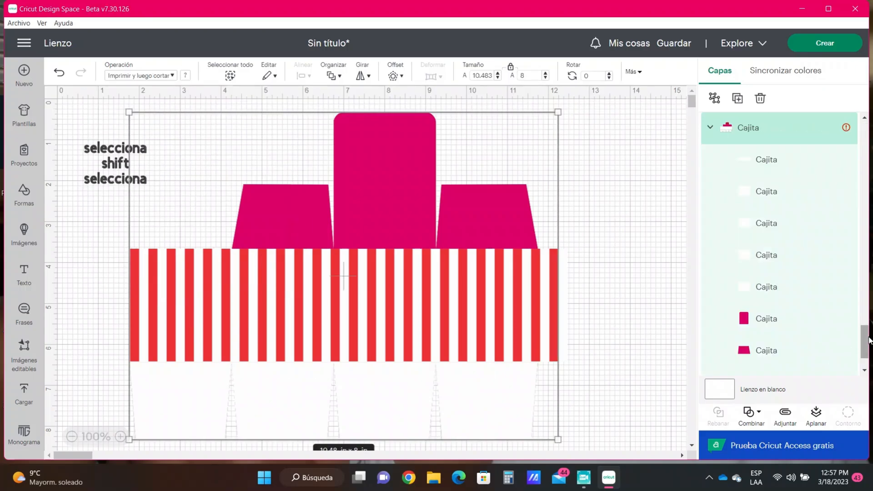
# Step: Change the print colour of the striped band's four rightmost red stripes to light pink f9c6de
pyautogui.scroll(-2, 870, 355)
pyautogui.moveTo(870, 355); pyautogui.dragTo(869, 127)
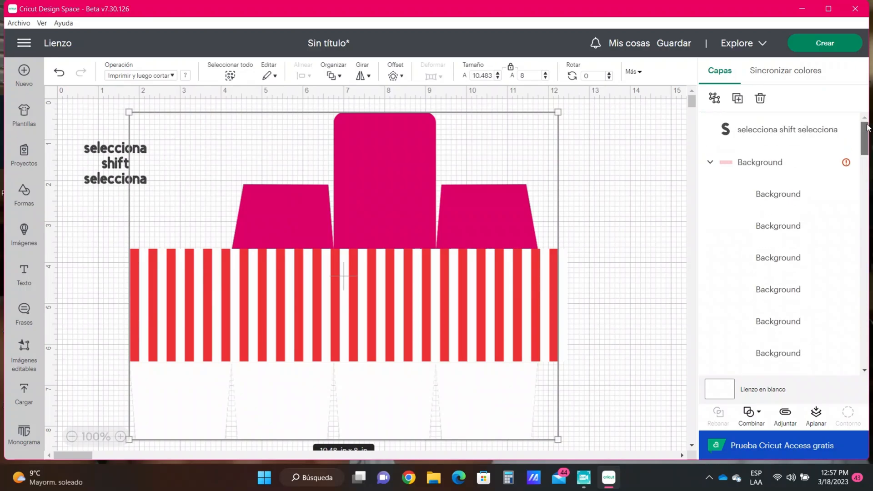
pyautogui.click(642, 232)
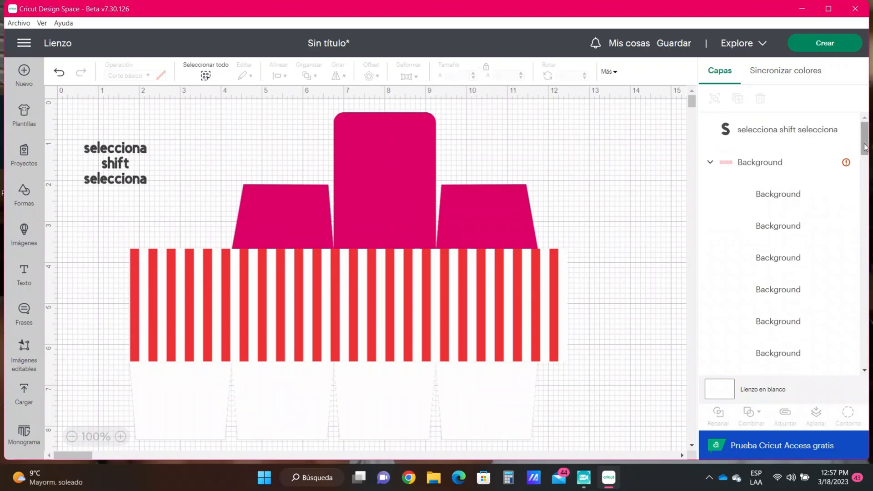
pyautogui.moveTo(865, 145); pyautogui.dragTo(870, 204)
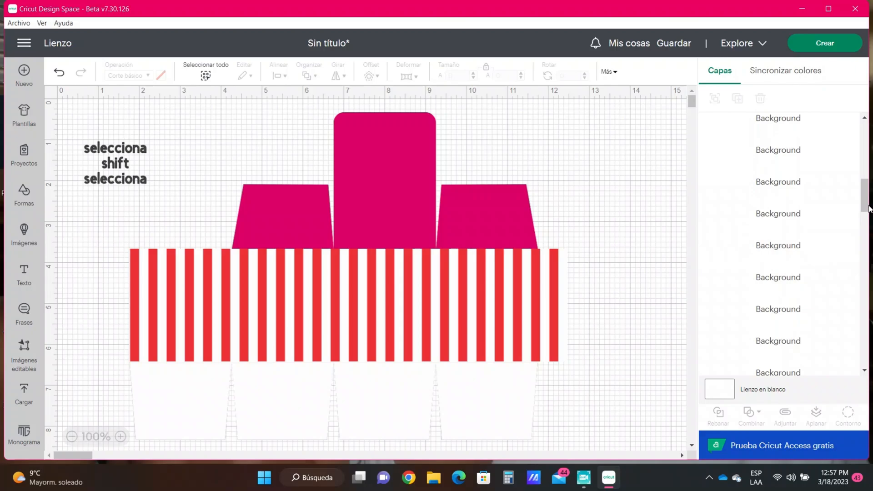
pyautogui.click(435, 333)
pyautogui.moveTo(867, 206); pyautogui.dragTo(866, 241)
pyautogui.click(785, 195)
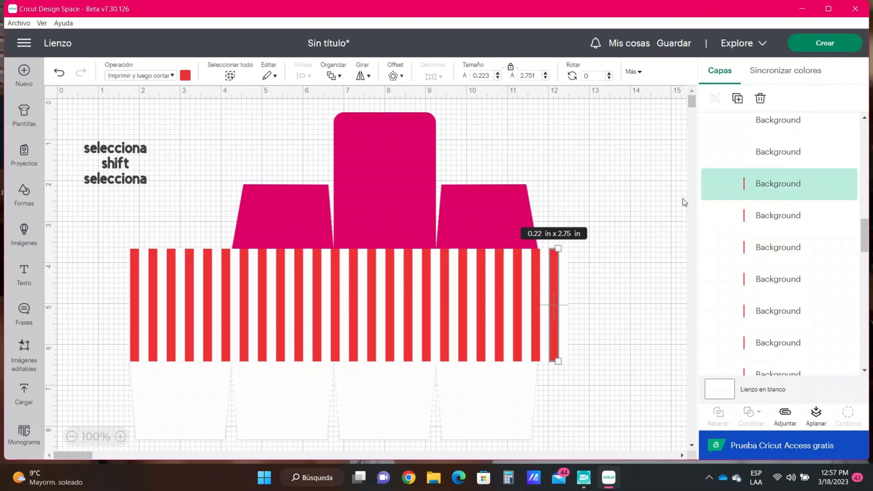
pyautogui.keyDown('shift'); pyautogui.click(755, 220); pyautogui.keyUp('shift')
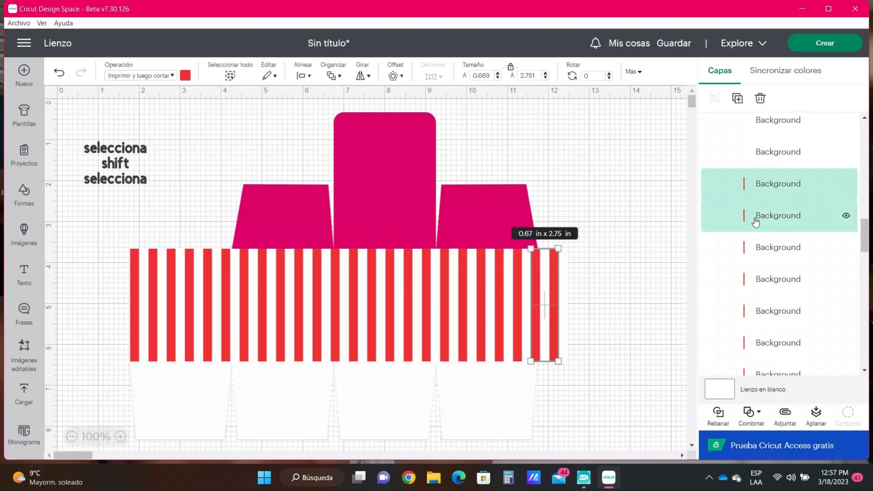
pyautogui.keyDown('shift'); pyautogui.click(758, 253); pyautogui.keyUp('shift')
pyautogui.keyDown('shift'); pyautogui.click(763, 283); pyautogui.keyUp('shift')
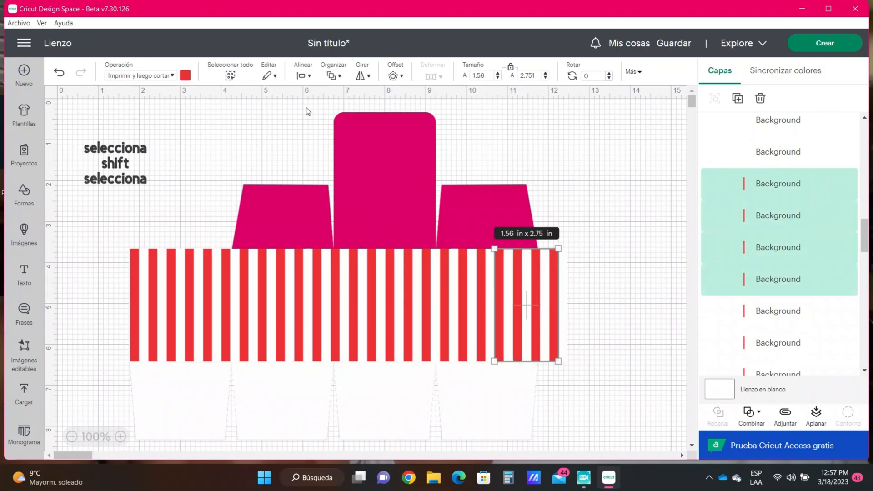
pyautogui.click(185, 75)
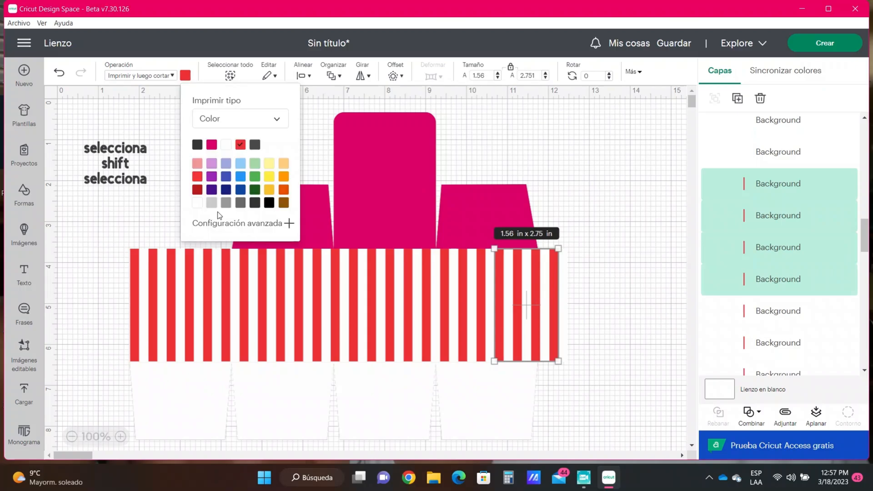
pyautogui.click(222, 225)
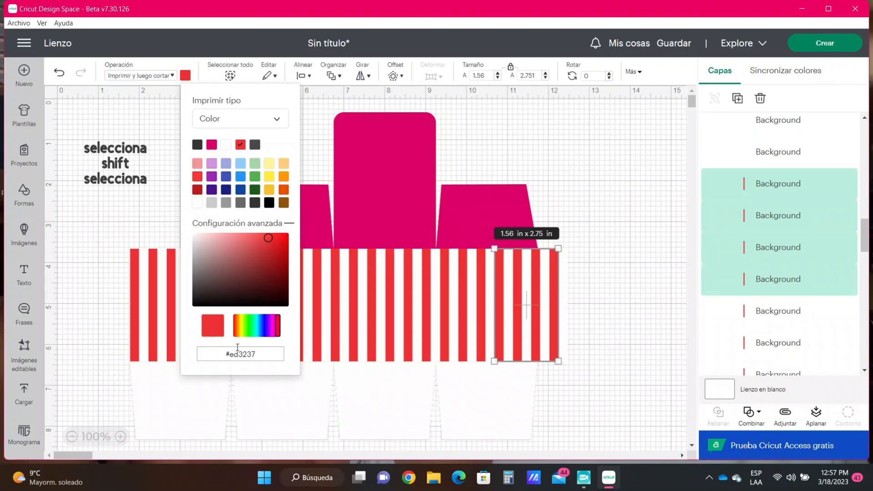
pyautogui.tripleClick(219, 355)
pyautogui.write('f9c6')
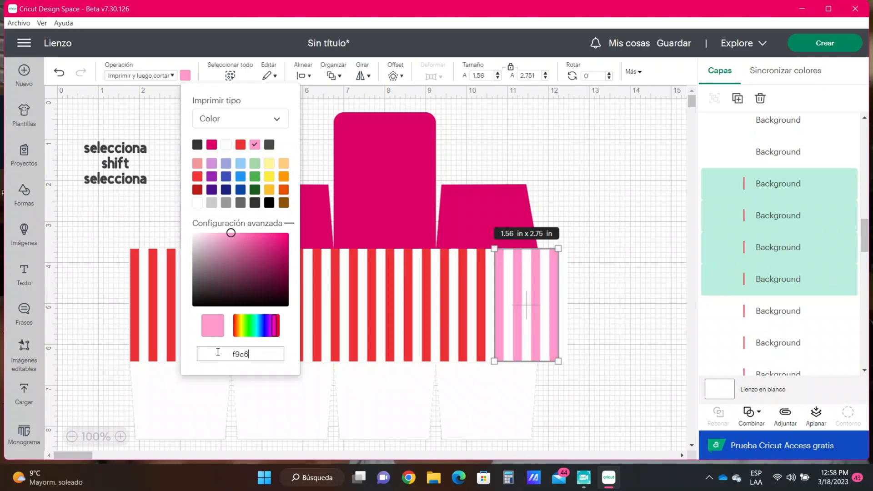
pyautogui.write('de')
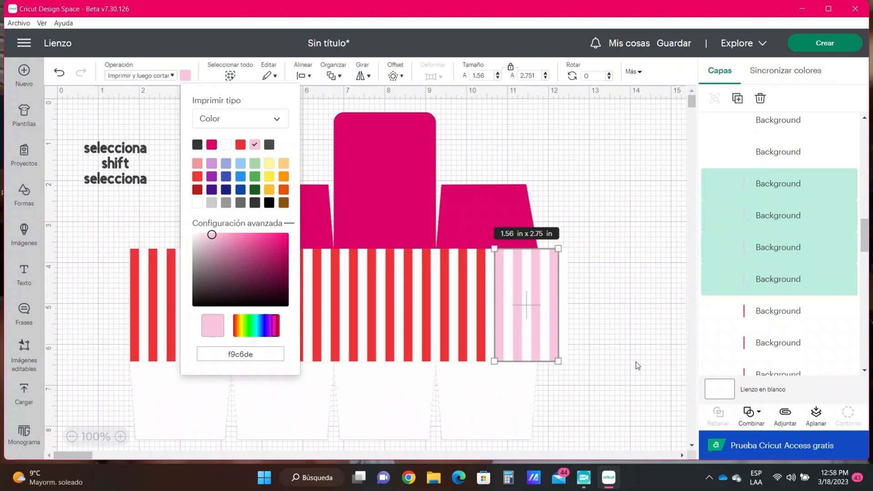
# Step: Apply the light pink #f9c6de to the four red stripes directly left of the pink ones
pyautogui.click(764, 316)
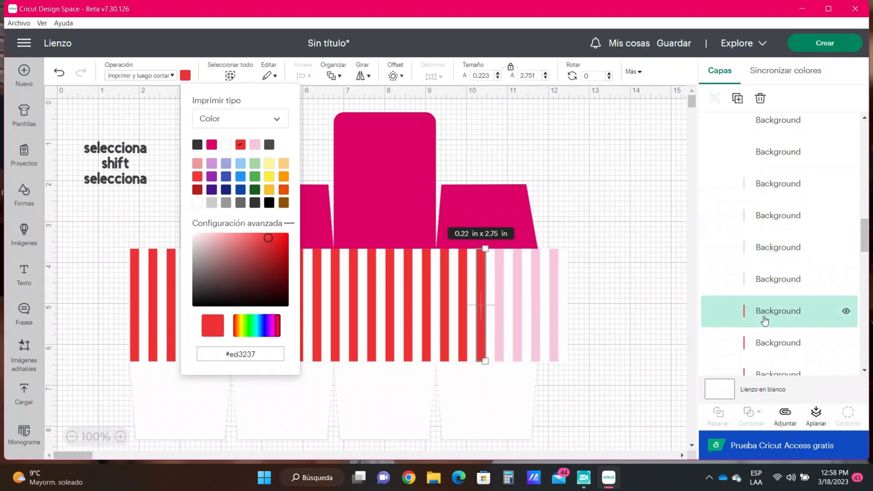
pyautogui.scroll(-3, 793, 327)
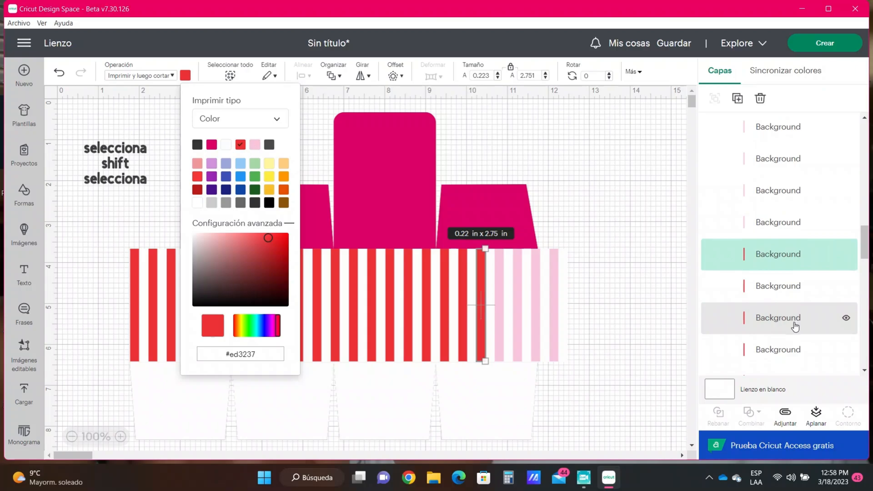
pyautogui.keyDown('shift'); pyautogui.click(762, 232); pyautogui.keyUp('shift')
pyautogui.keyDown('shift'); pyautogui.click(764, 261); pyautogui.keyUp('shift')
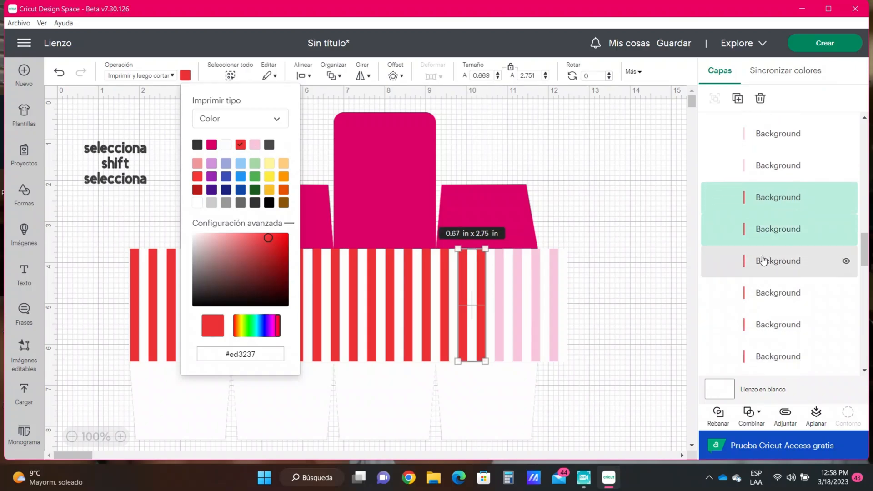
pyautogui.keyDown('shift'); pyautogui.click(430, 255); pyautogui.keyUp('shift')
pyautogui.click(255, 144)
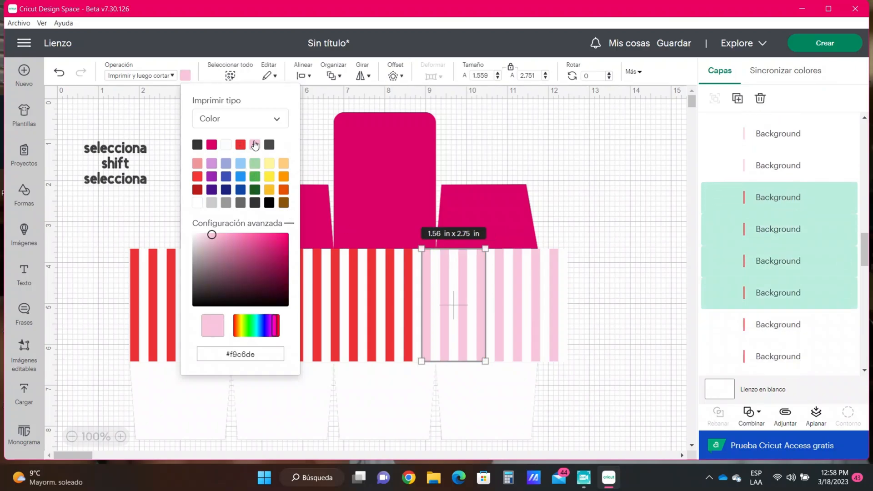
# Step: Recolour the next five red stripes above the third lower flap in light pink #f9c6de
pyautogui.scroll(-5, 773, 204)
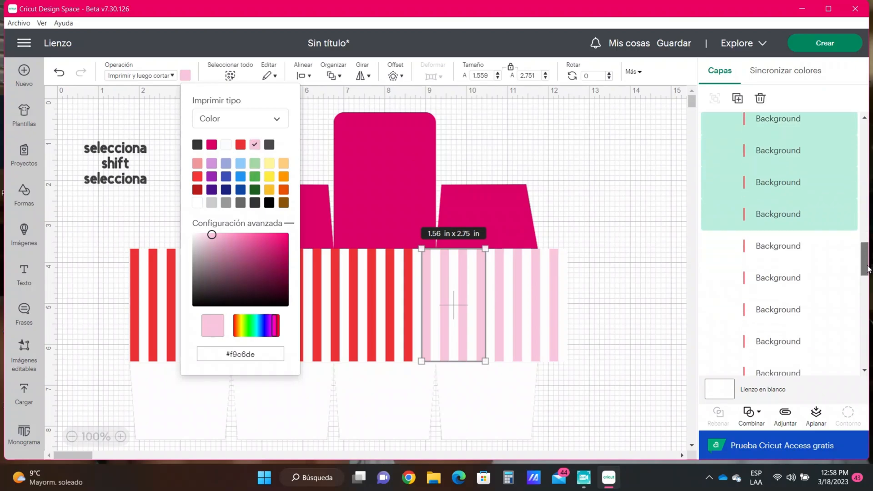
pyautogui.click(767, 167)
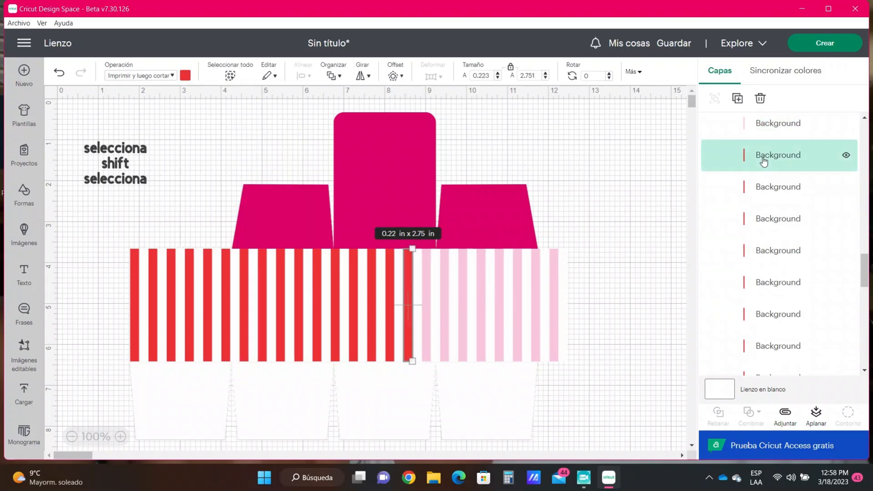
pyautogui.keyDown('shift'); pyautogui.click(772, 214); pyautogui.keyUp('shift')
pyautogui.keyDown('shift'); pyautogui.click(773, 238); pyautogui.keyUp('shift')
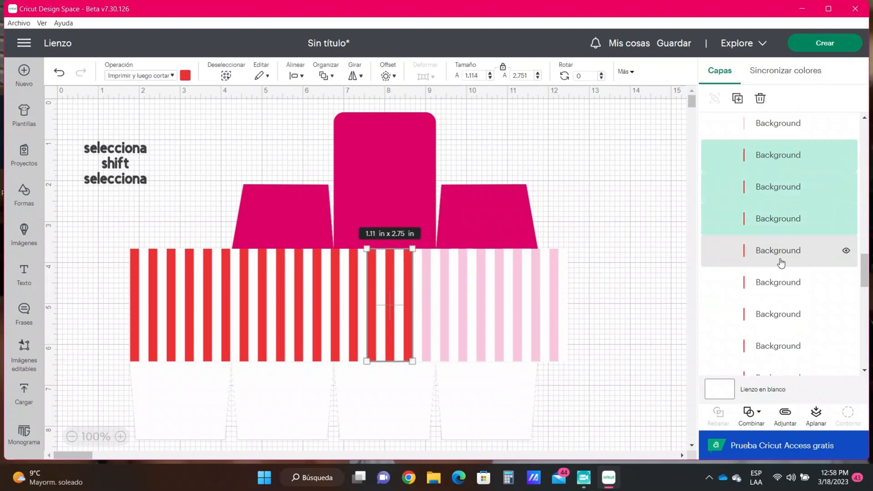
pyautogui.keyDown('shift'); pyautogui.click(734, 266); pyautogui.keyUp('shift')
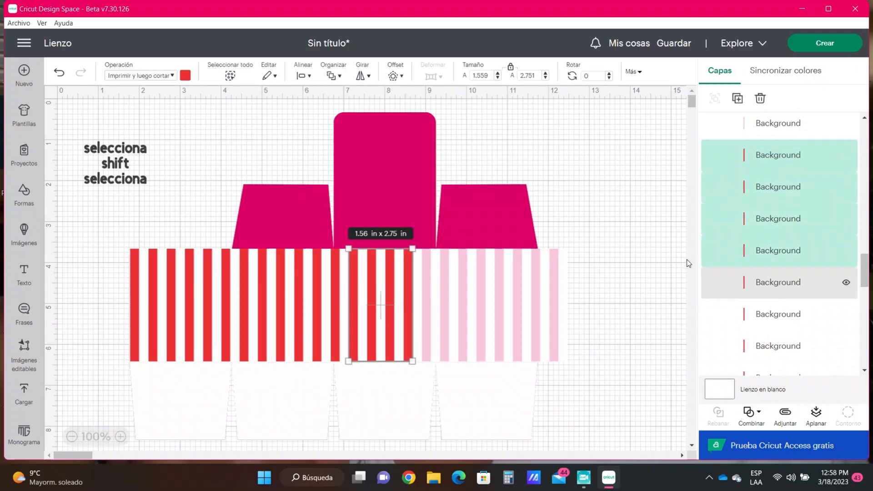
pyautogui.click(185, 75)
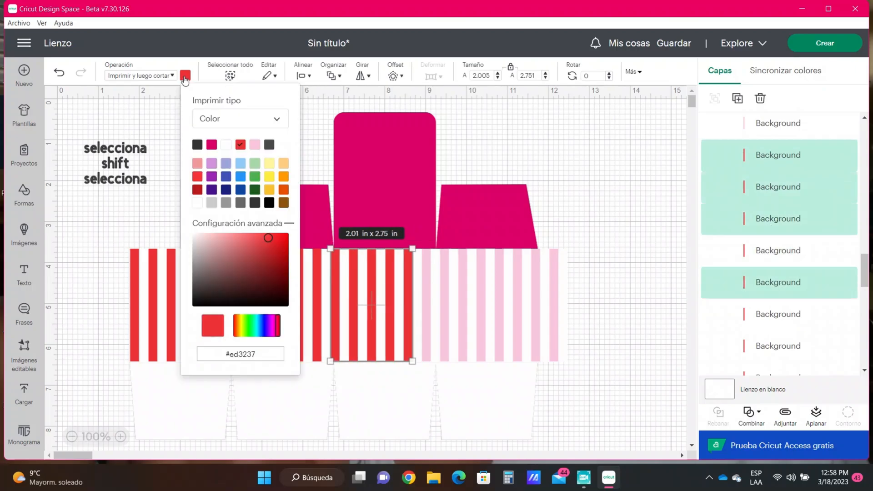
pyautogui.click(255, 145)
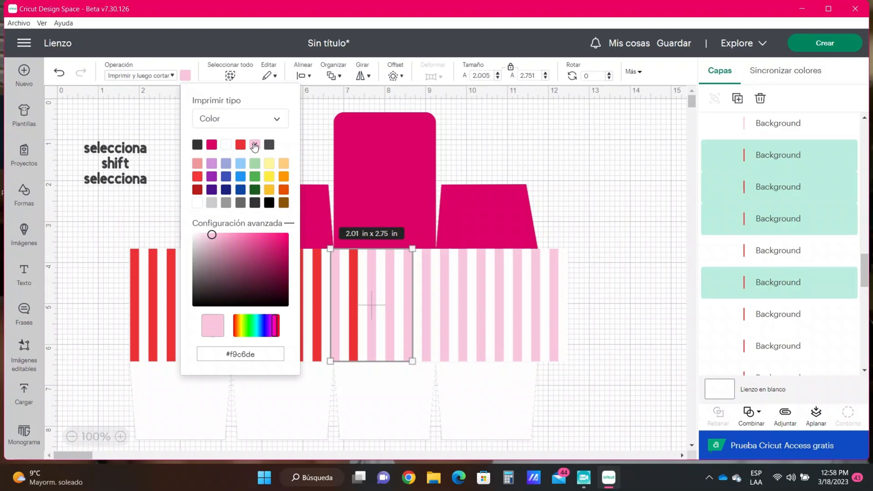
pyautogui.click(772, 258)
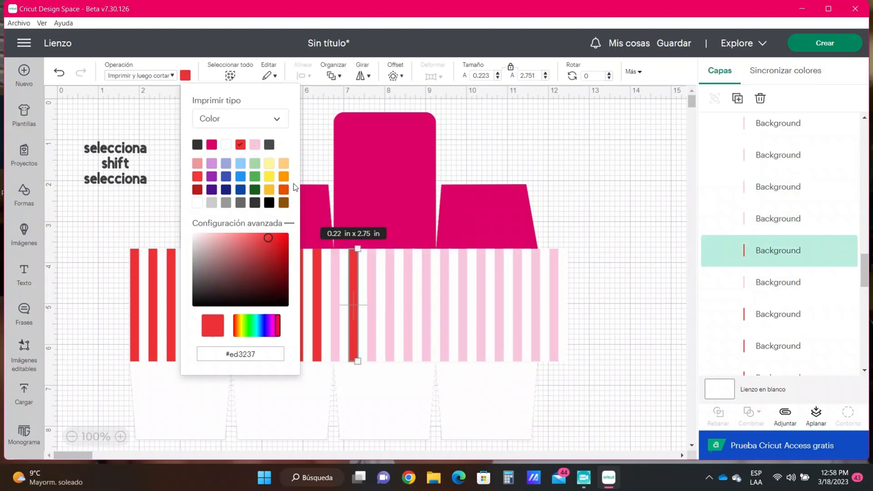
pyautogui.click(254, 145)
# Step: Give the next three red stripes left of the band's centre the same light pink, then deselect them
pyautogui.moveTo(866, 275); pyautogui.dragTo(866, 291)
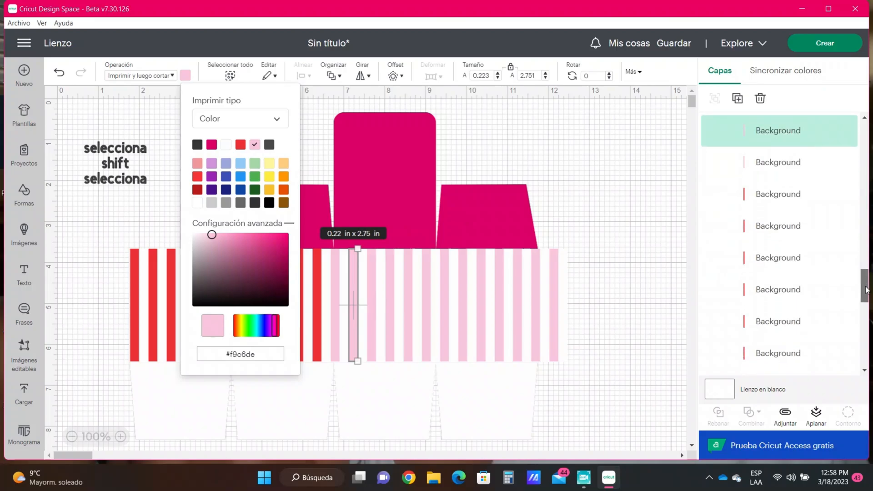
pyautogui.click(766, 195)
pyautogui.keyDown('shift'); pyautogui.click(783, 258); pyautogui.keyUp('shift')
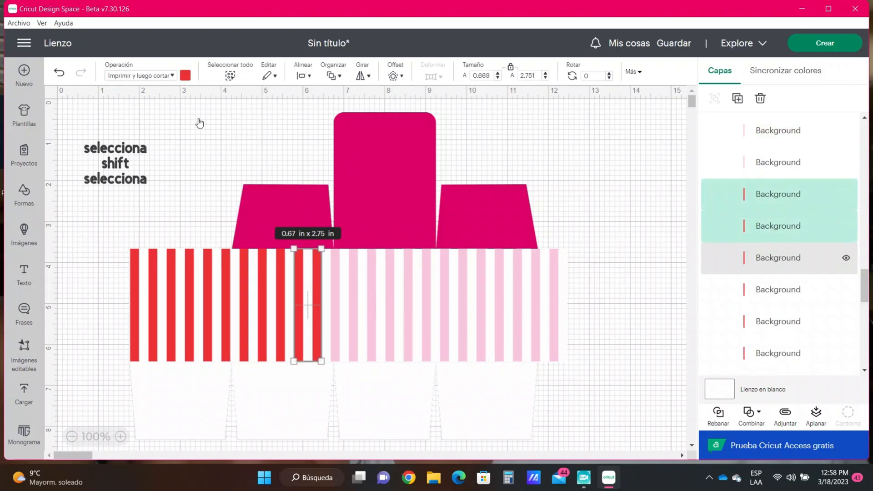
pyautogui.click(184, 75)
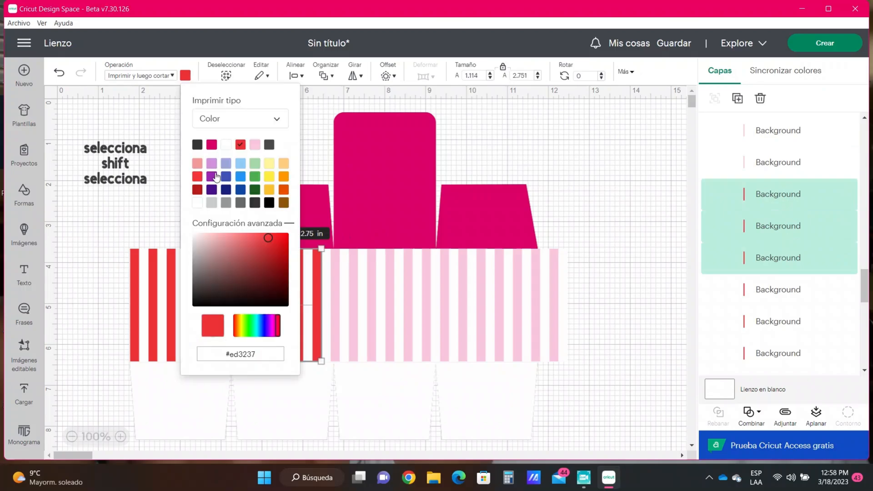
pyautogui.click(254, 145)
pyautogui.click(692, 278)
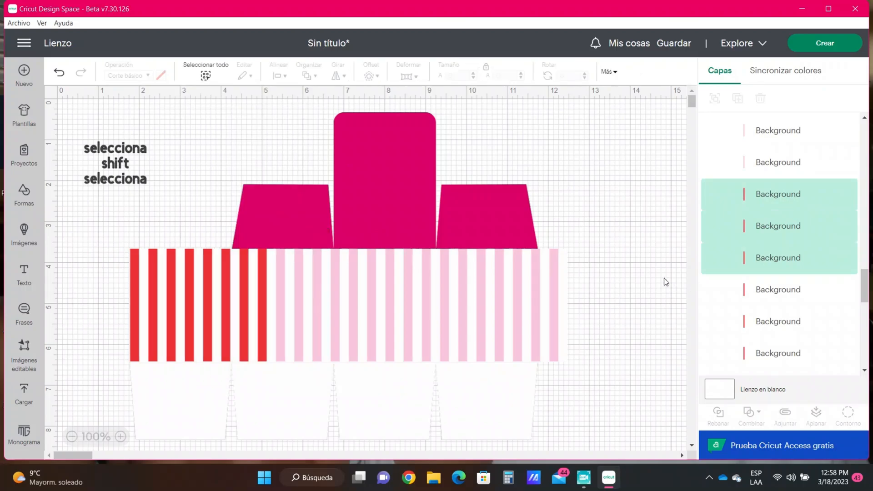
# Step: Recolour the four rightmost remaining red stripes of the band in the same light pink as its other stripes
pyautogui.moveTo(867, 286); pyautogui.dragTo(869, 294)
pyautogui.scroll(-2, 772, 230)
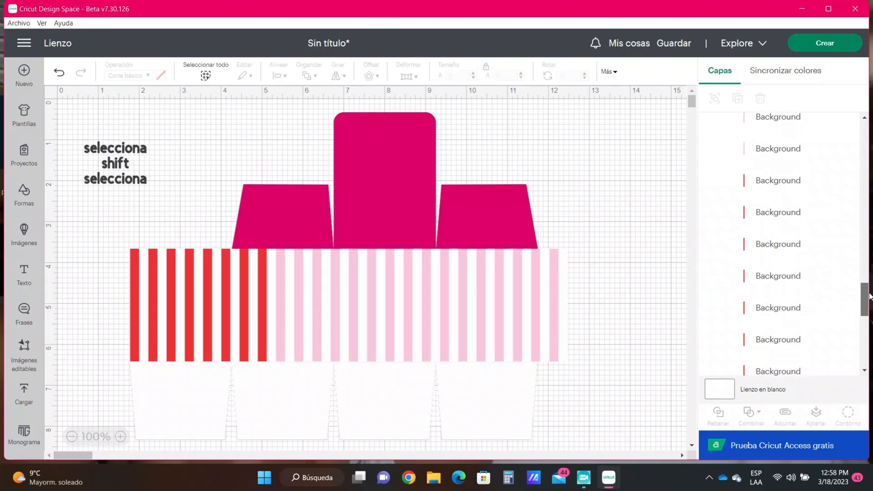
pyautogui.click(766, 179)
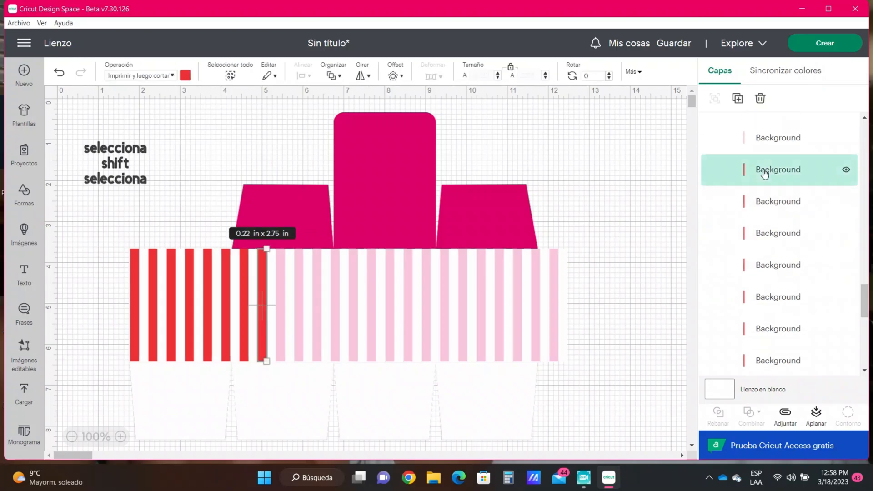
pyautogui.keyDown('shift'); pyautogui.click(784, 236); pyautogui.keyUp('shift')
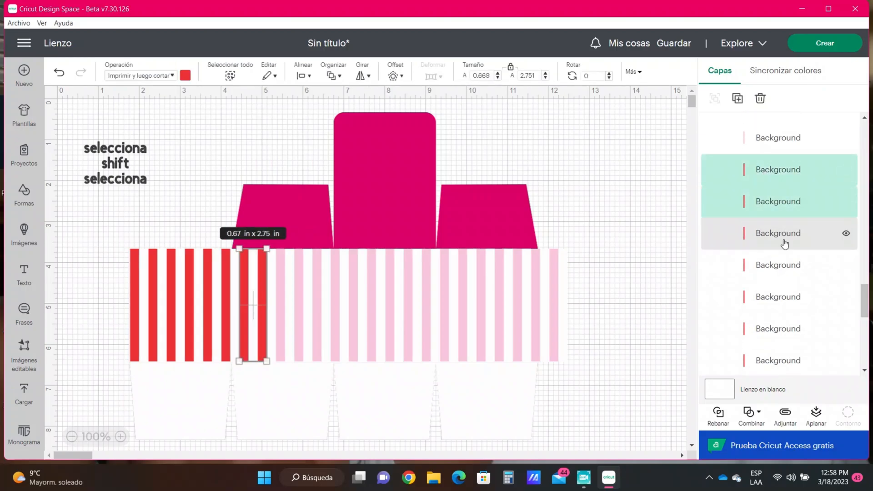
pyautogui.keyDown('shift'); pyautogui.click(784, 268); pyautogui.keyUp('shift')
pyautogui.click(185, 76)
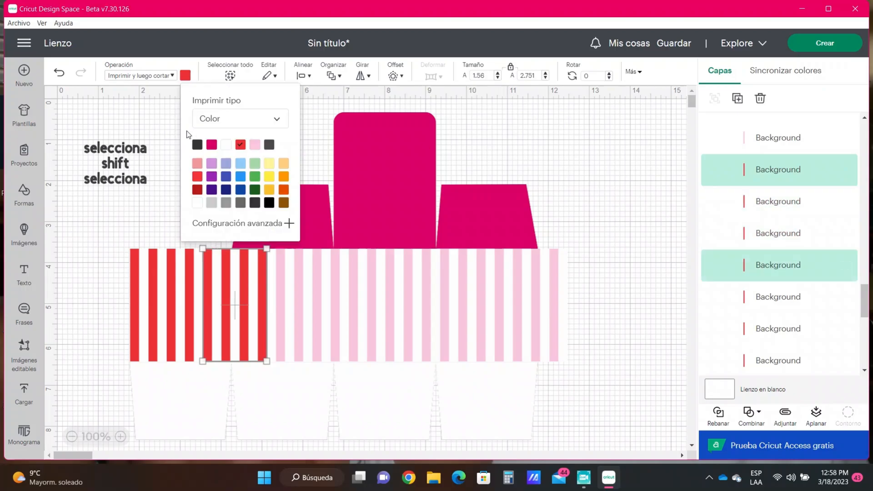
pyautogui.click(256, 146)
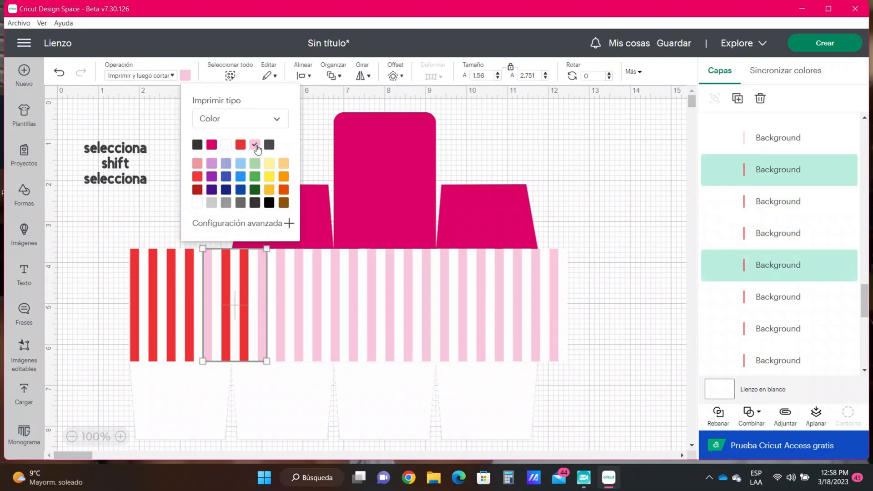
pyautogui.click(758, 233)
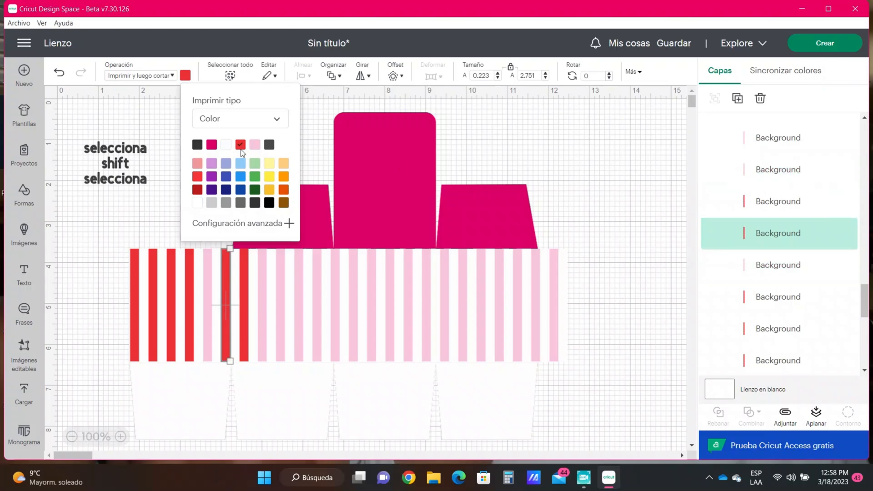
pyautogui.click(743, 203)
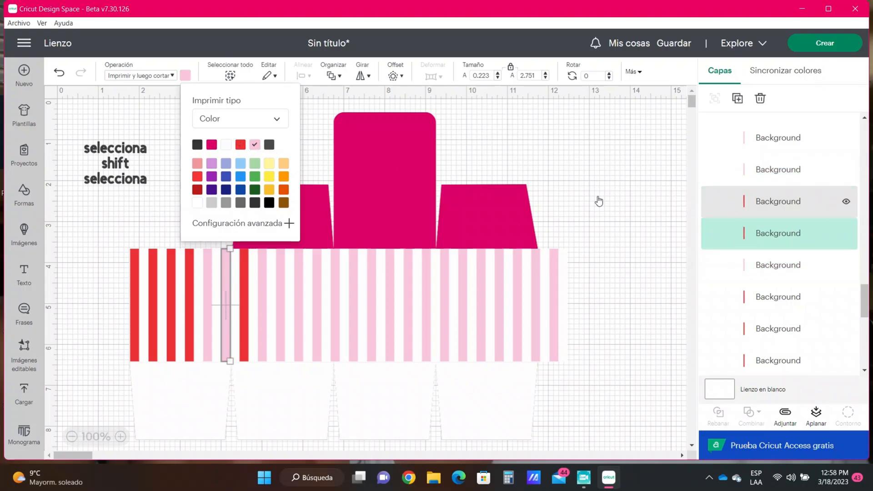
pyautogui.click(255, 144)
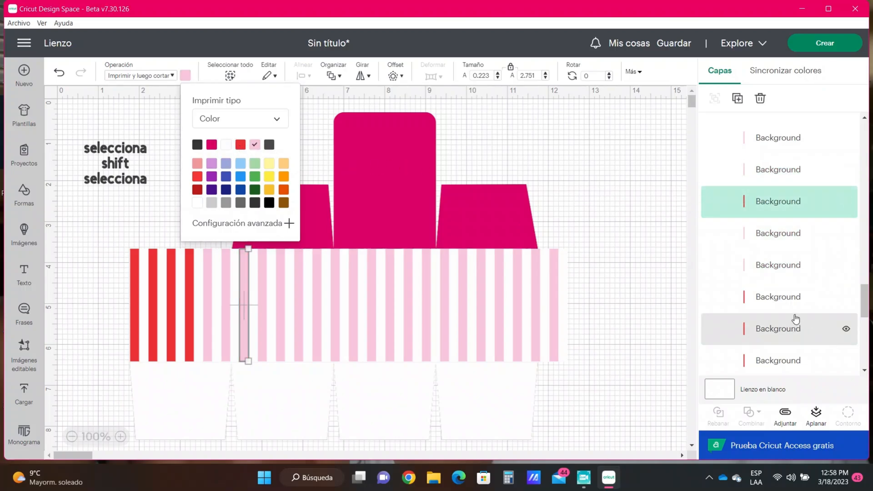
# Step: Apply the light pink to the last four red stripes at the band's left end, then deselect
pyautogui.scroll(-1, 783, 305)
pyautogui.click(776, 252)
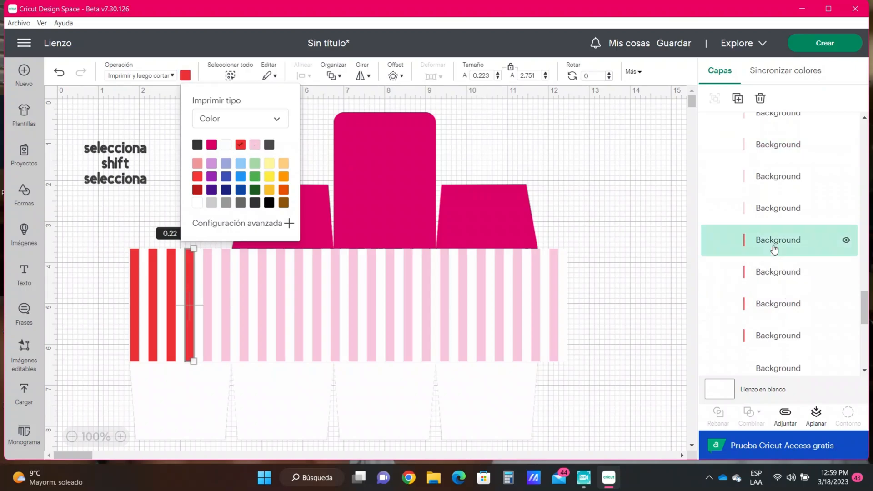
pyautogui.keyDown('shift'); pyautogui.click(781, 286); pyautogui.keyUp('shift')
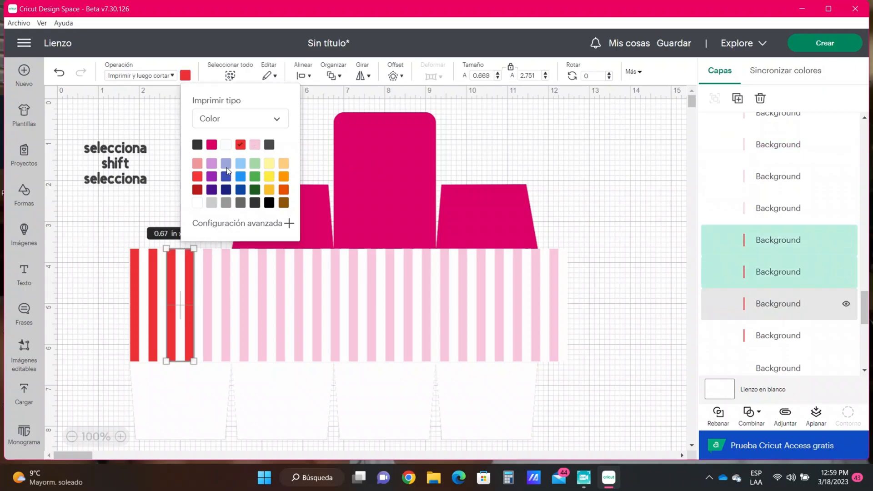
pyautogui.keyDown('shift'); pyautogui.click(776, 304); pyautogui.keyUp('shift')
pyautogui.click(255, 144)
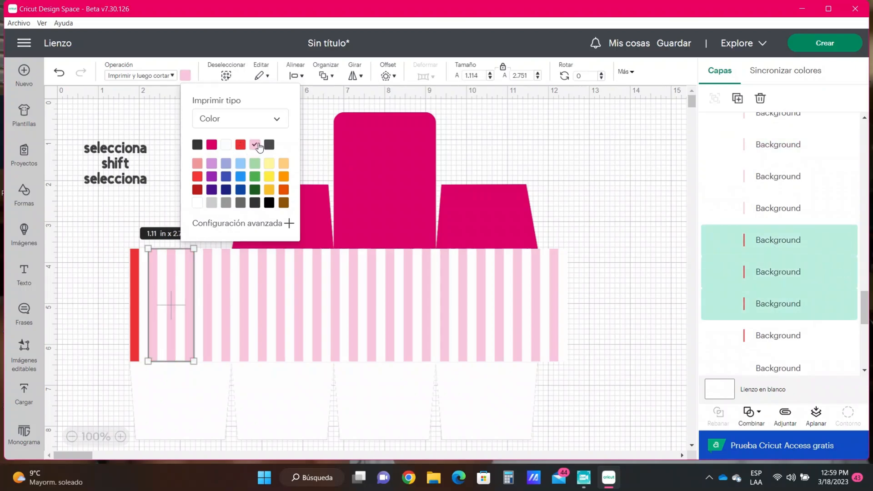
pyautogui.click(773, 335)
pyautogui.click(256, 145)
pyautogui.click(626, 242)
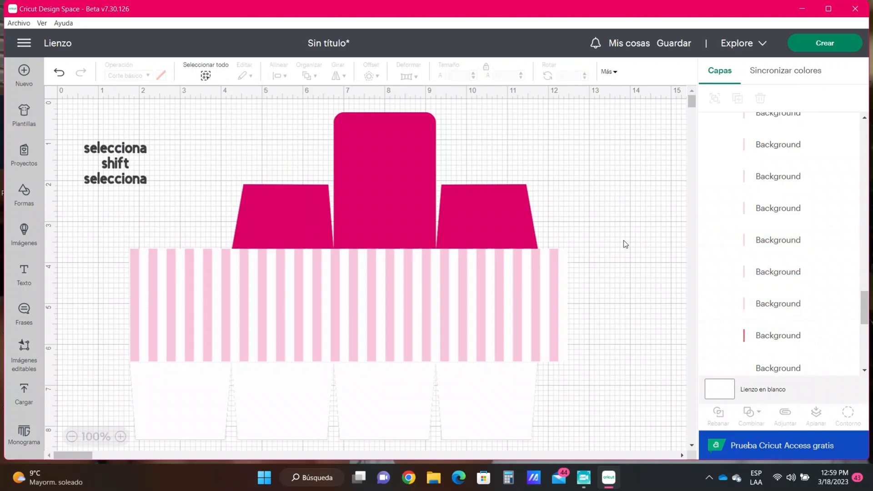
# Step: Insert a square shape and place it over the striped band's lower-left corner
pyautogui.click(24, 197)
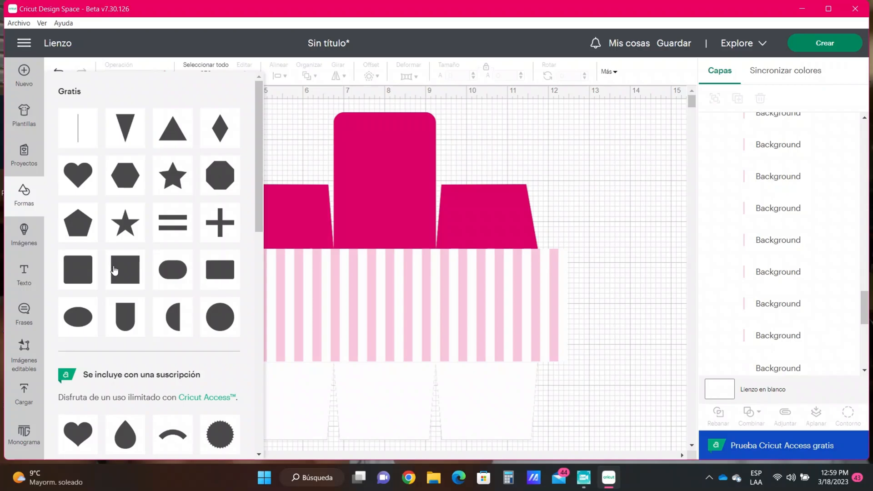
pyautogui.click(118, 271)
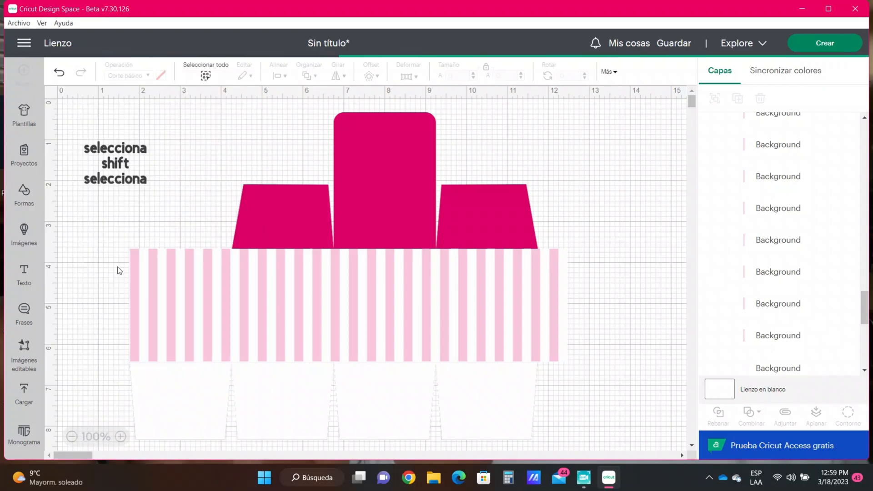
pyautogui.moveTo(165, 226); pyautogui.dragTo(157, 326)
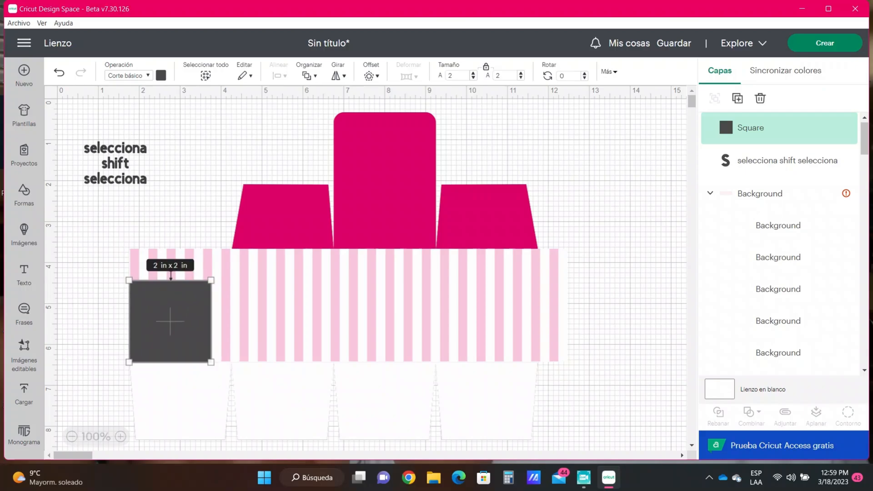
pyautogui.click(262, 268)
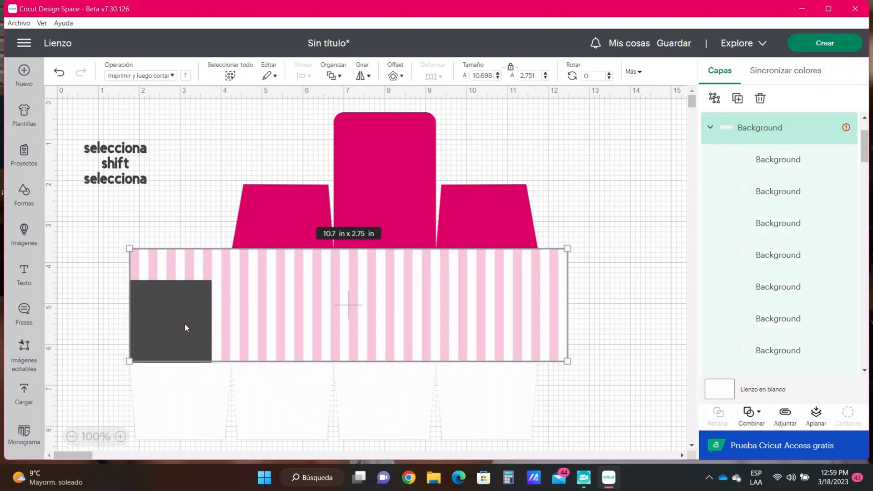
pyautogui.click(112, 318)
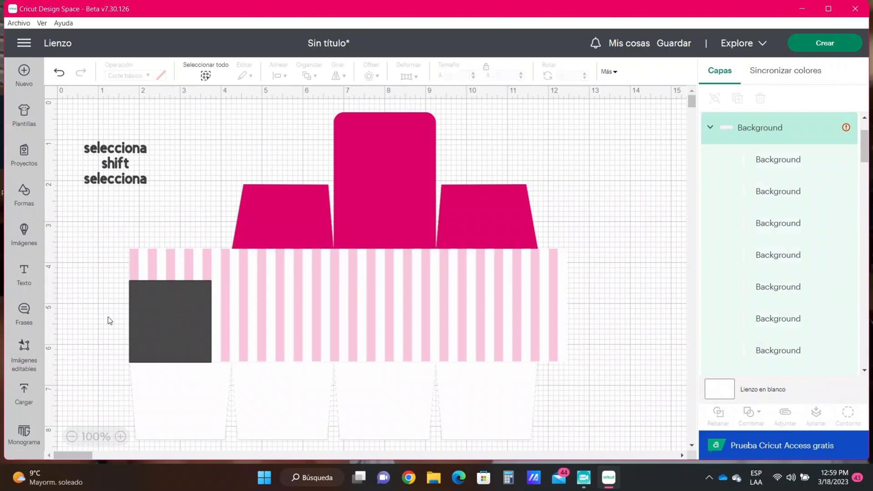
# Step: Reshape the square into a strip about 10.72 × 0.53 in along the full lower edge of the striped band
pyautogui.click(149, 283)
pyautogui.moveTo(210, 334); pyautogui.dragTo(566, 333)
pyautogui.moveTo(303, 281); pyautogui.dragTo(304, 340)
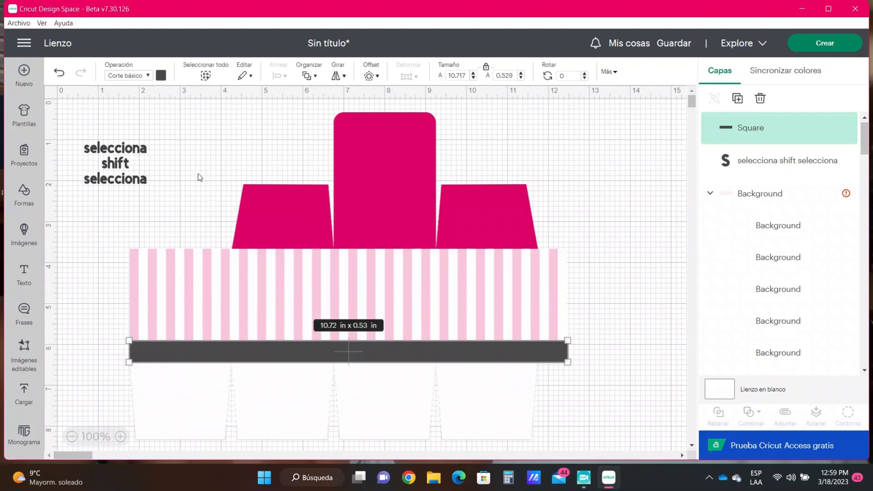
# Step: Switch the strip's operation to print then cut (Imprimir y luego cortar) and colour it the same magenta as the flaps
pyautogui.click(149, 76)
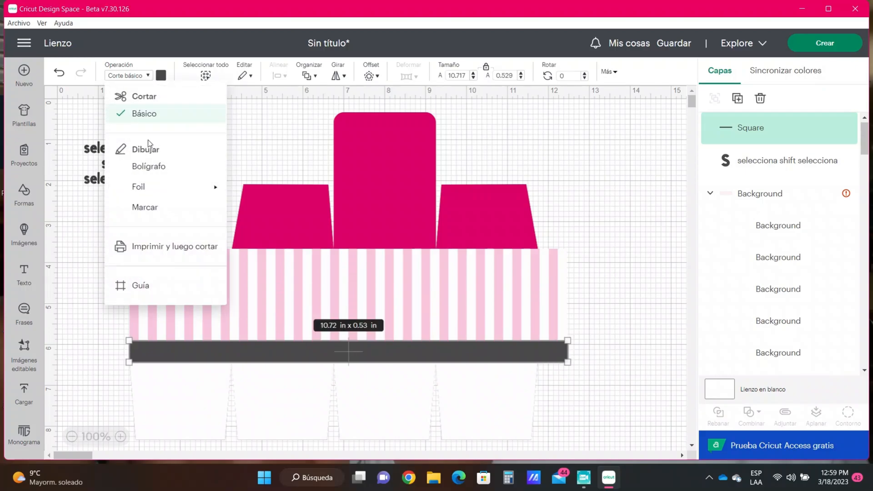
pyautogui.click(153, 248)
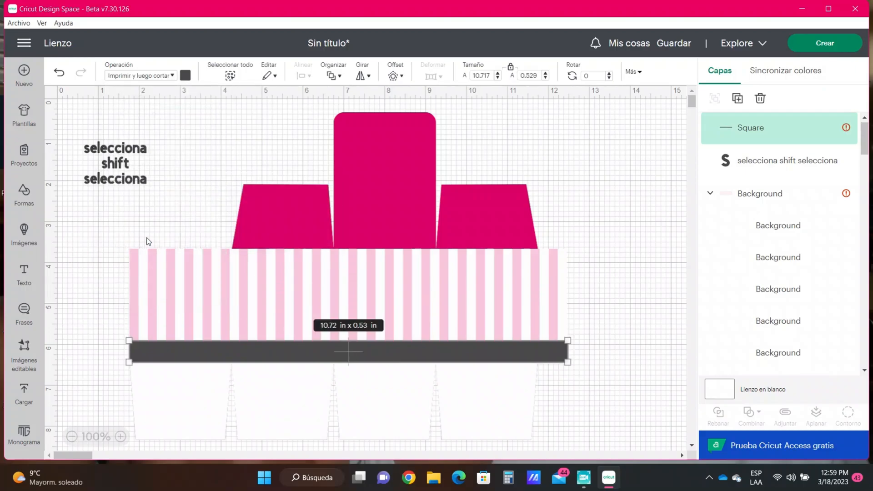
pyautogui.click(186, 76)
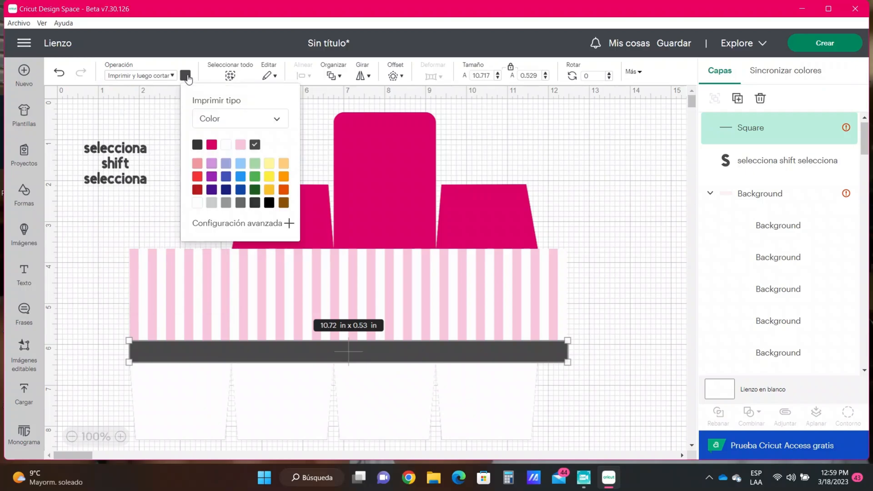
pyautogui.click(211, 146)
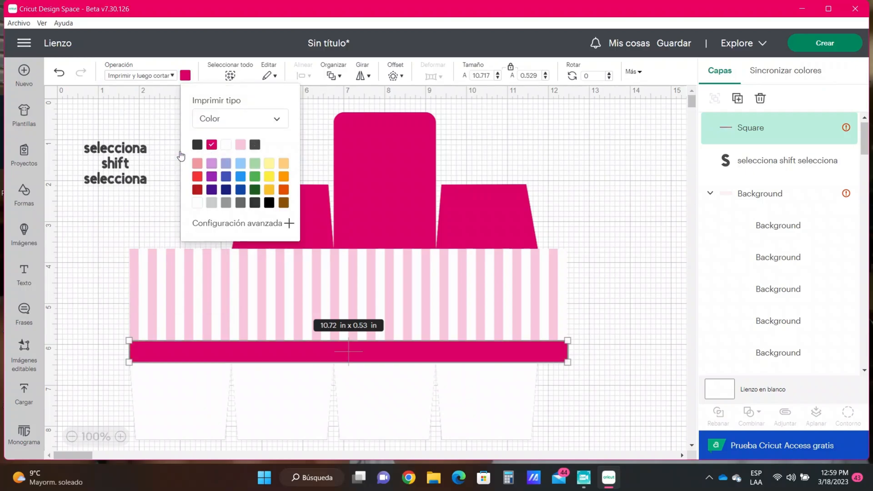
pyautogui.click(103, 266)
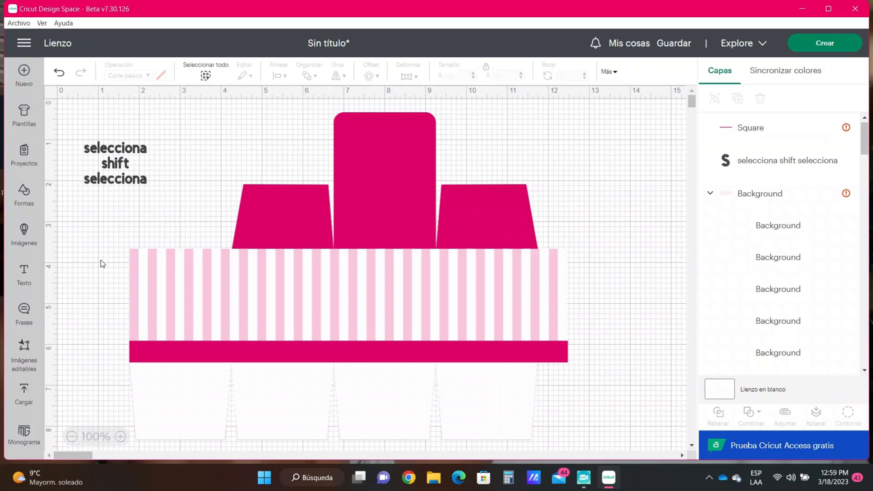
# Step: Add the uploaded bunting image to the canvas and fit it to the band's upper-left corner at about 2.6 × 0.4 in
pyautogui.click(21, 399)
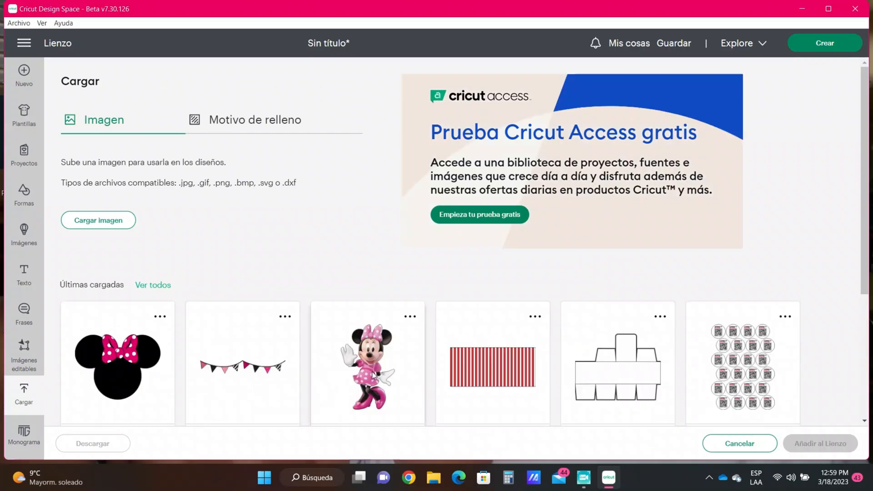
pyautogui.click(293, 380)
pyautogui.click(812, 446)
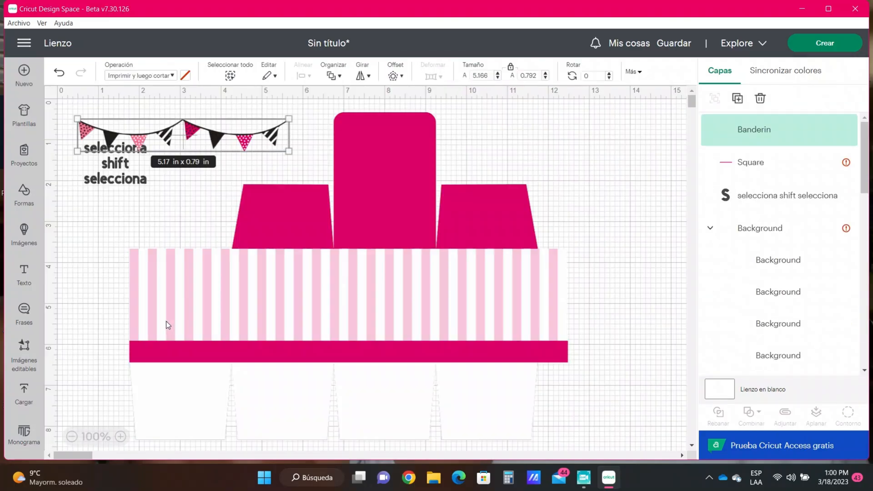
pyautogui.moveTo(214, 141); pyautogui.dragTo(265, 269)
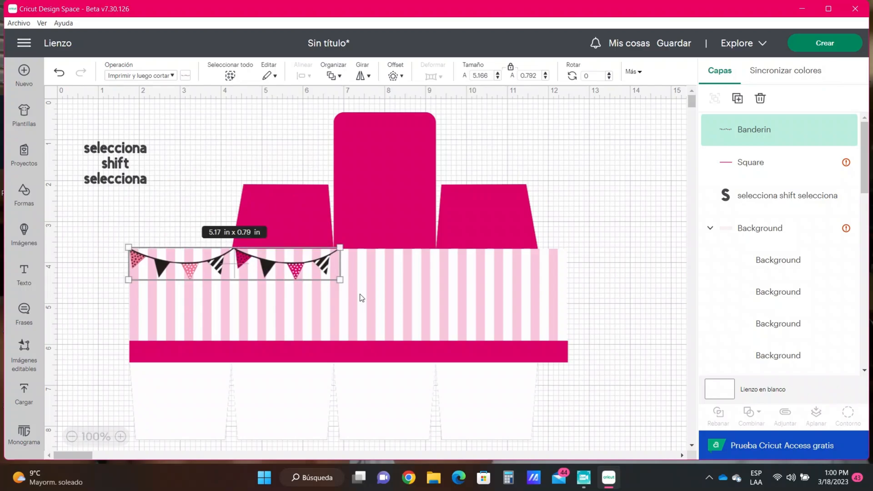
pyautogui.moveTo(340, 281); pyautogui.dragTo(129, 266)
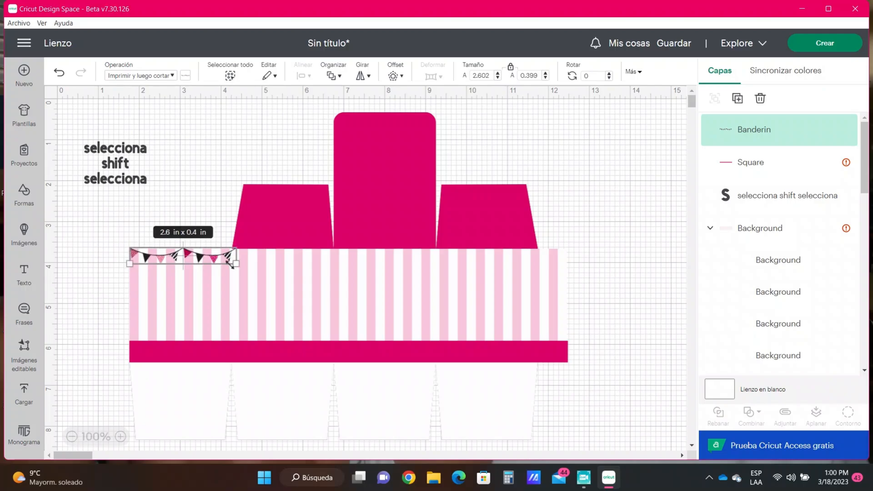
# Step: Duplicate the bunting three times and line the copies up end to end along the striped band's upper edge
pyautogui.click(739, 100)
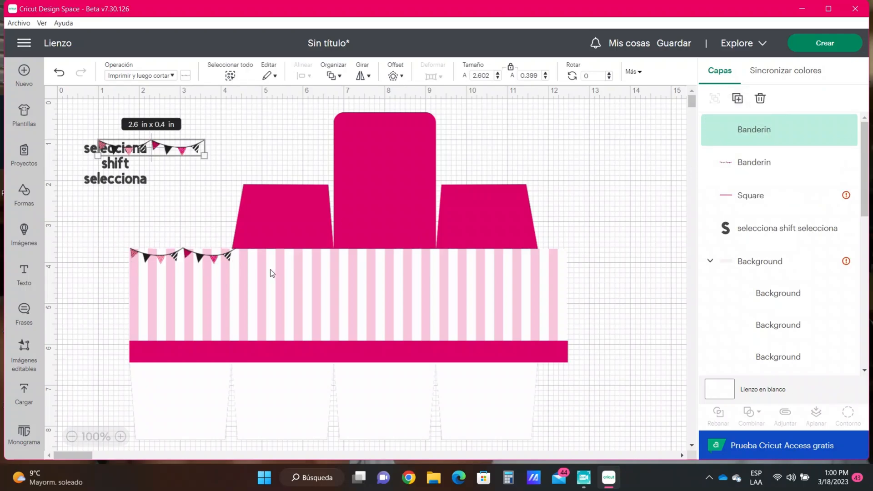
pyautogui.moveTo(168, 150); pyautogui.dragTo(304, 256)
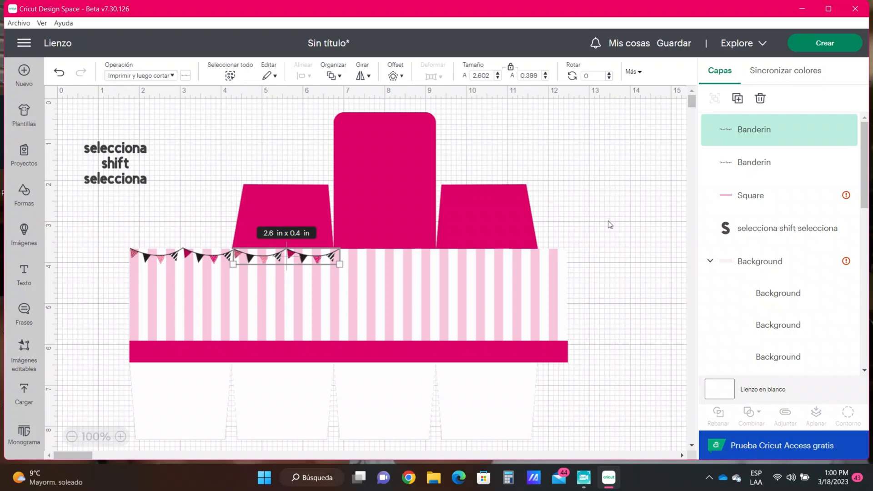
pyautogui.click(737, 98)
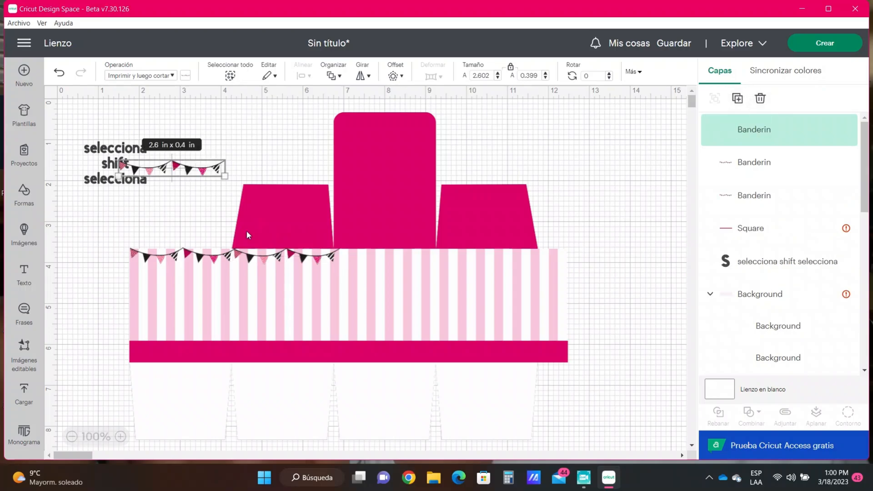
pyautogui.moveTo(186, 168); pyautogui.dragTo(408, 257)
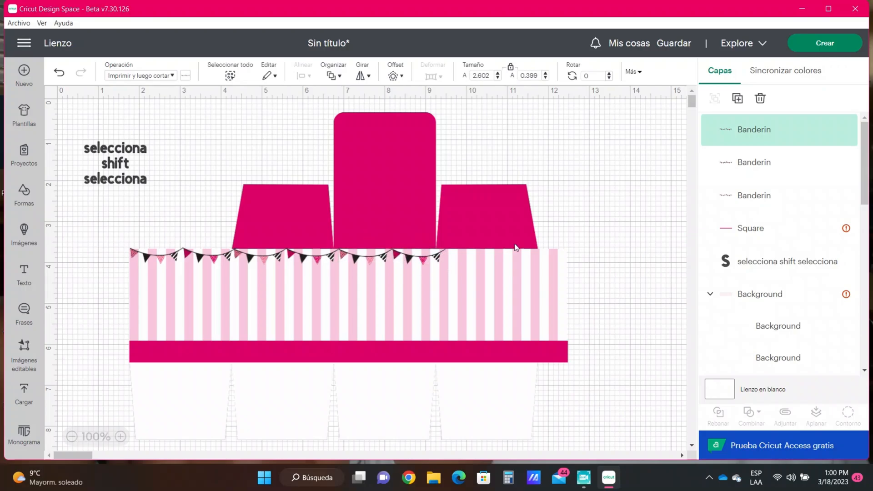
pyautogui.click(739, 102)
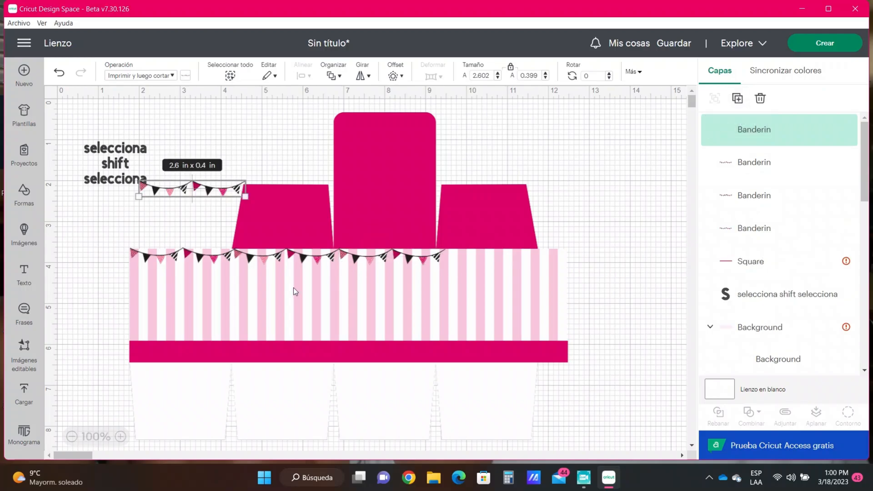
pyautogui.moveTo(178, 187); pyautogui.dragTo(484, 253)
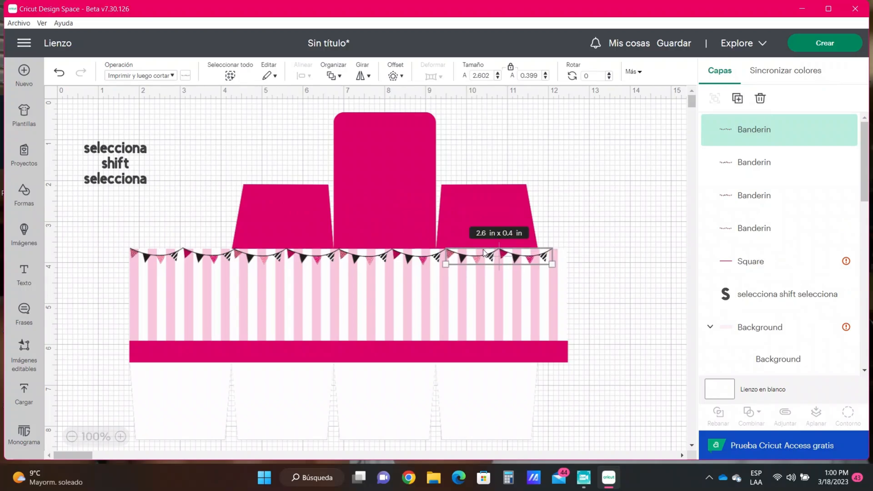
# Step: Select the four bunting pieces together and scale the row to about 9.95 × 0.41 in, ending at the right-hand flap's outer edge
pyautogui.click(160, 256)
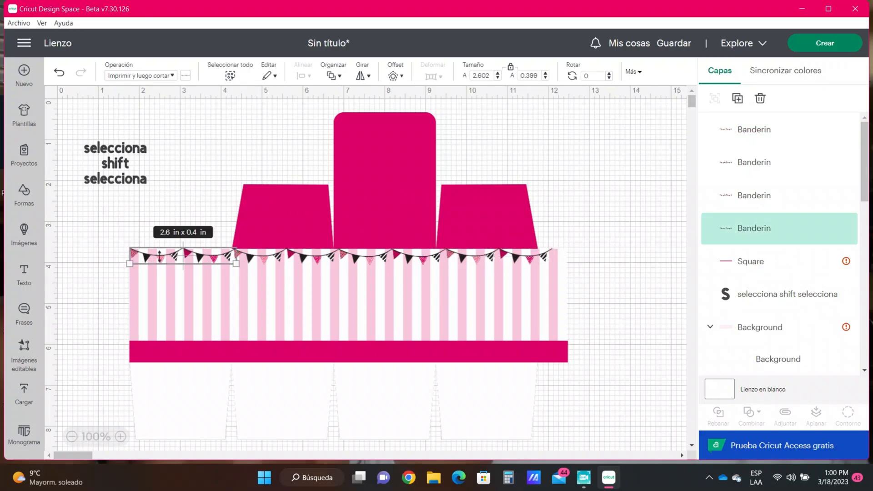
pyautogui.keyDown('shift'); pyautogui.click(266, 259); pyautogui.keyUp('shift')
pyautogui.keyDown('shift'); pyautogui.click(371, 260); pyautogui.keyUp('shift')
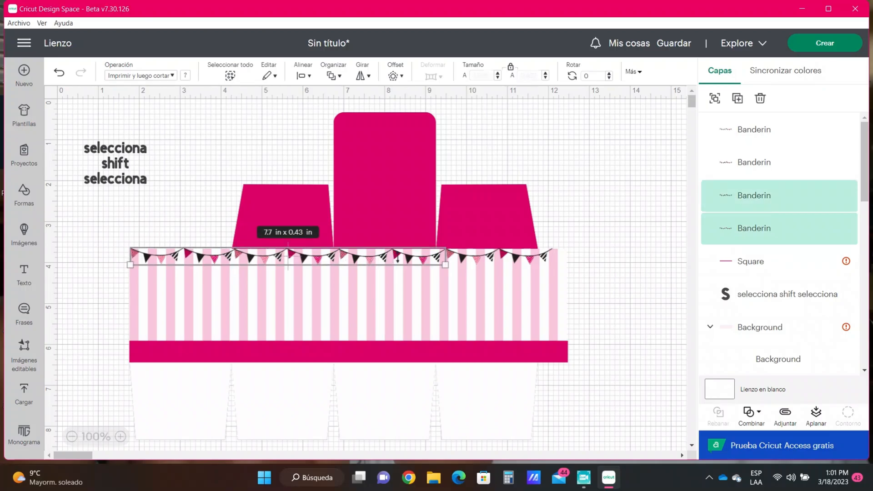
pyautogui.keyDown('shift'); pyautogui.click(472, 261); pyautogui.keyUp('shift')
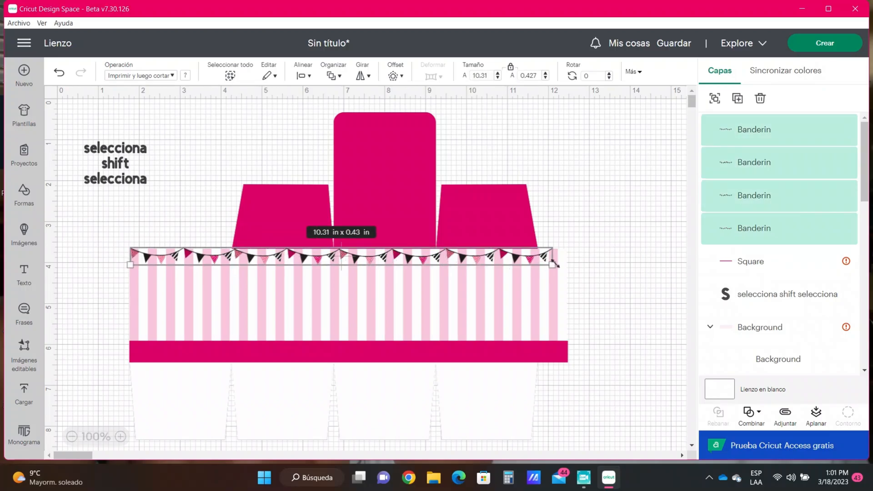
pyautogui.moveTo(552, 264); pyautogui.dragTo(540, 258)
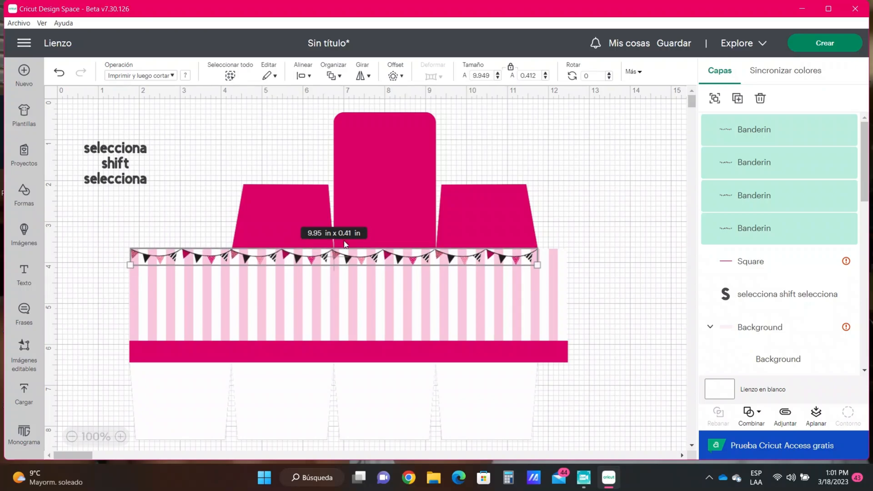
pyautogui.click(590, 199)
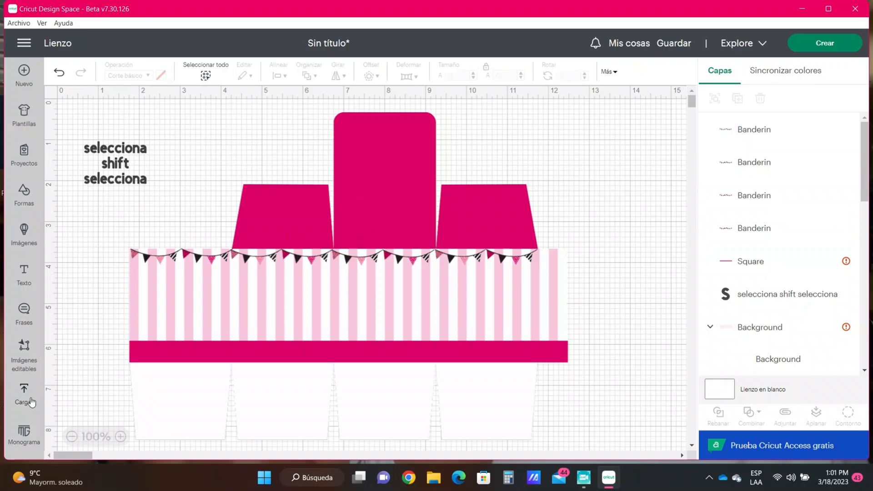
# Step: Add the uploaded full-body Minnie Mouse image and fit it on the striped band's third panel at about 1.49 × 2.37 in
pyautogui.click(32, 402)
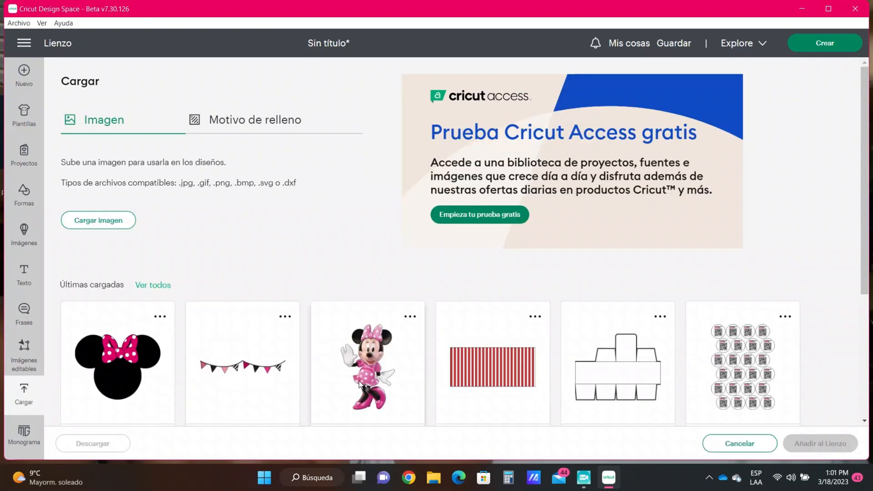
pyautogui.click(392, 405)
pyautogui.click(814, 445)
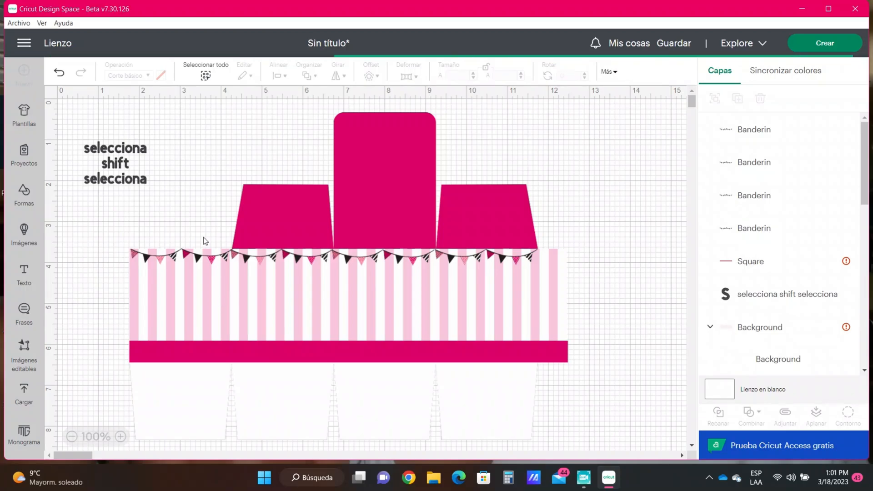
pyautogui.moveTo(122, 191); pyautogui.dragTo(411, 303)
pyautogui.moveTo(433, 217); pyautogui.dragTo(408, 258)
pyautogui.moveTo(371, 313); pyautogui.dragTo(383, 319)
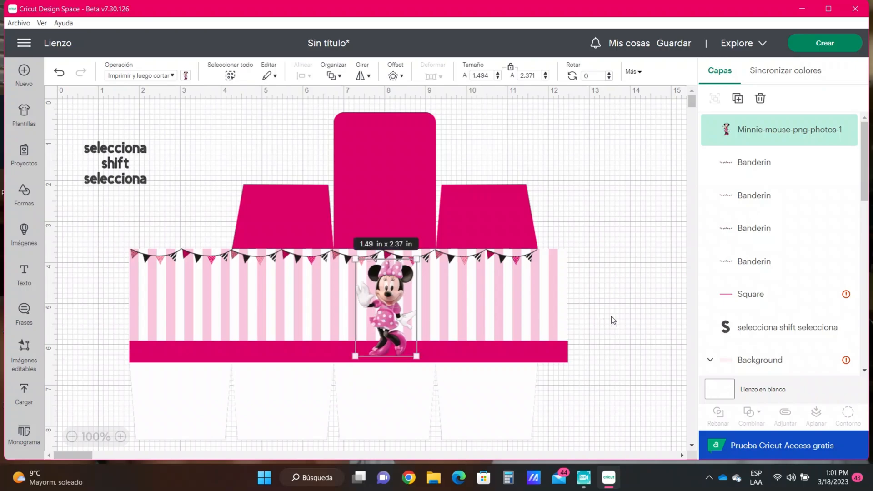
pyautogui.click(633, 316)
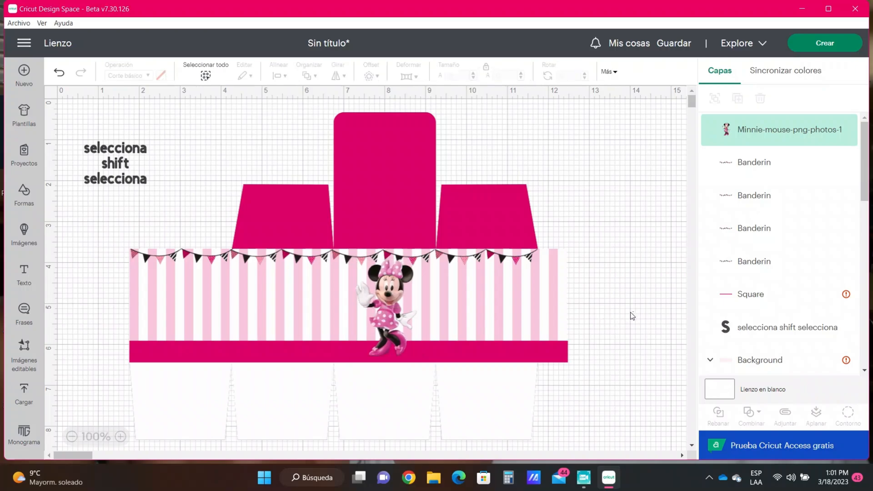
# Step: Add the uploaded Minnie silhouette with the pink bow, shrink it and place it on the striped band's first panel
pyautogui.click(24, 400)
pyautogui.click(172, 350)
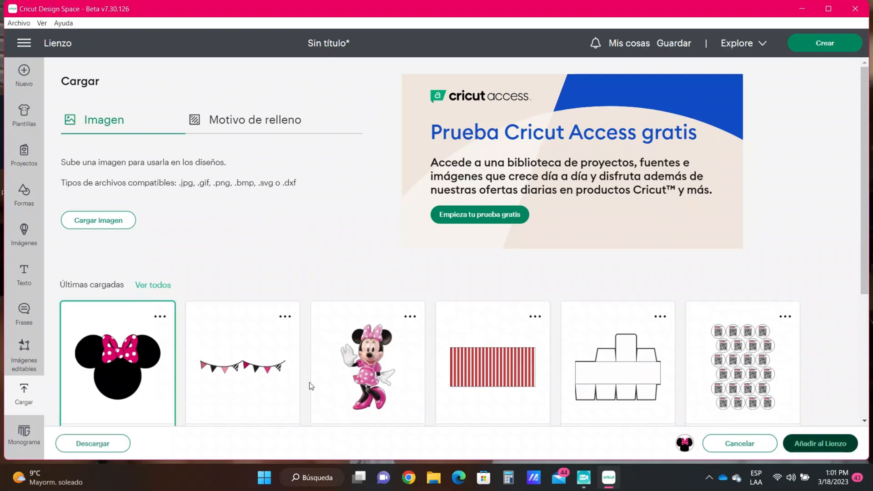
pyautogui.press('Escape')
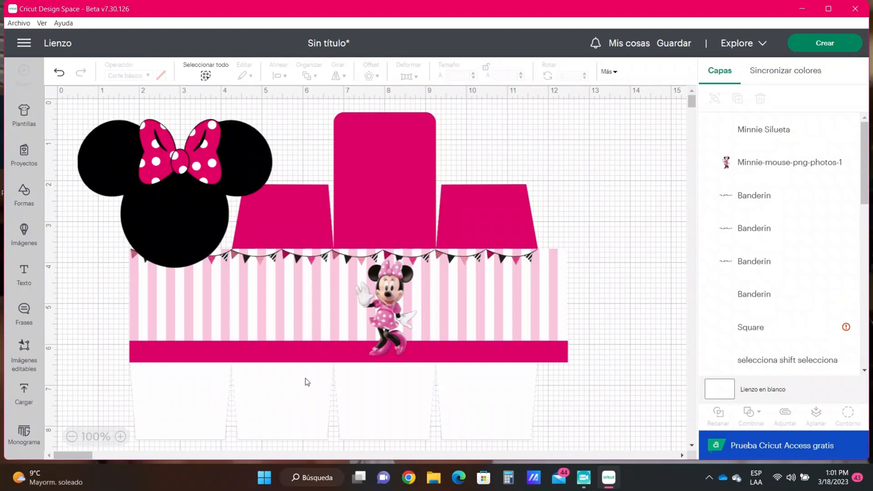
pyautogui.moveTo(275, 117); pyautogui.dragTo(156, 207)
pyautogui.moveTo(111, 246); pyautogui.dragTo(172, 314)
pyautogui.keyDown('shift'); pyautogui.click(220, 193); pyautogui.keyUp('shift')
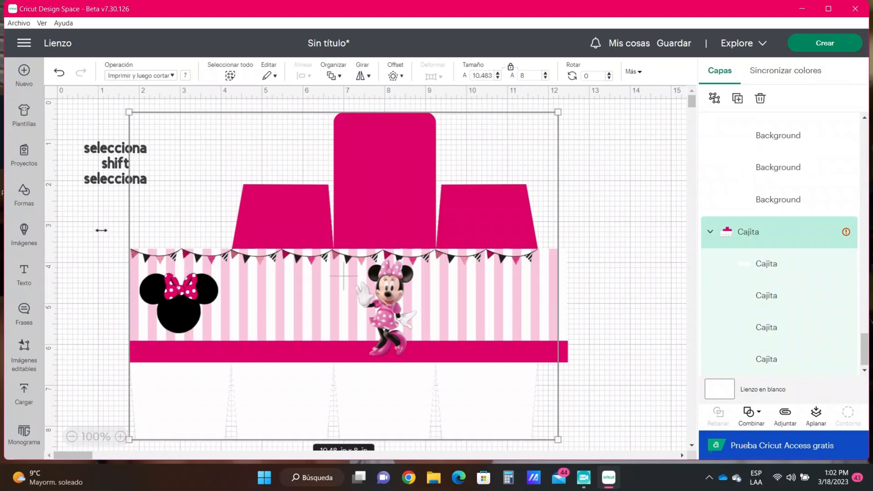
# Step: Switch the "selecciona shift selecciona" text to print then cut (Imprimir y luego cortar) and replace its wording with the child's first name
pyautogui.click(96, 185)
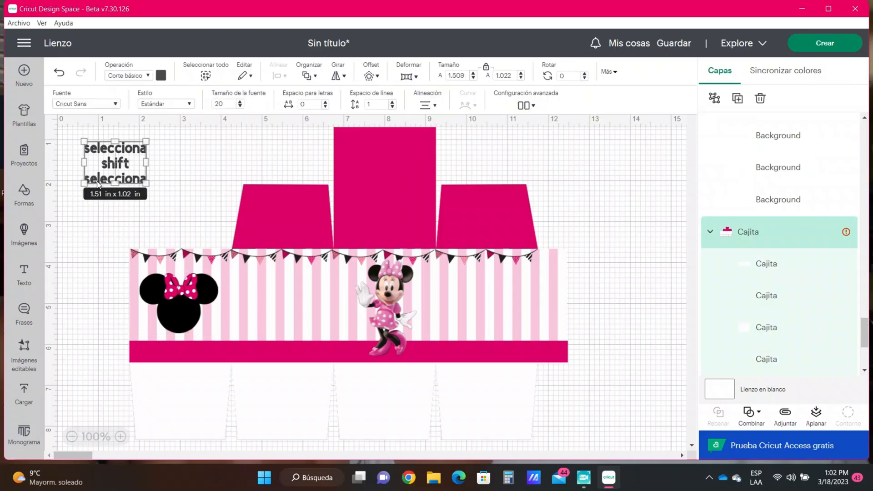
pyautogui.doubleClick(98, 181)
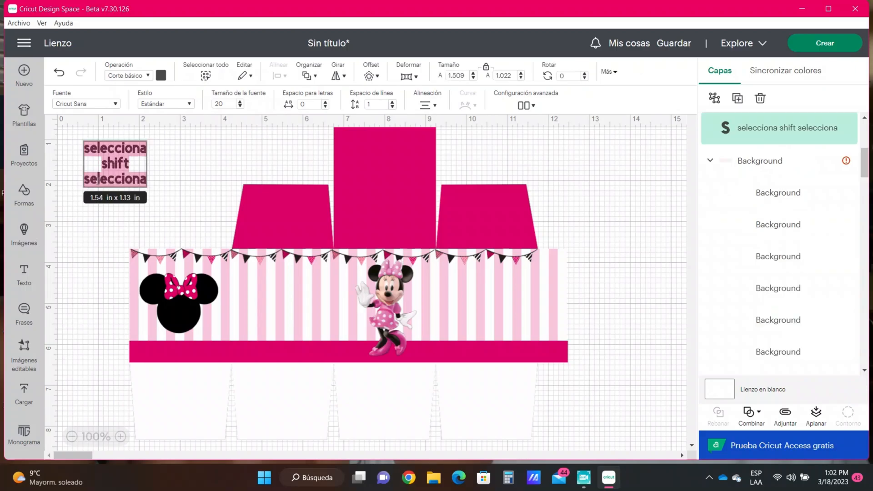
pyautogui.click(147, 76)
pyautogui.click(171, 246)
pyautogui.doubleClick(118, 150)
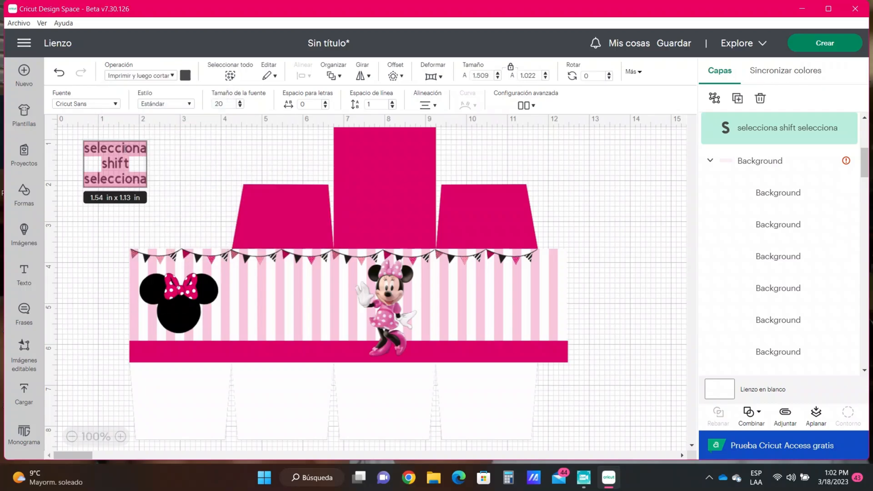
pyautogui.write('Mi')
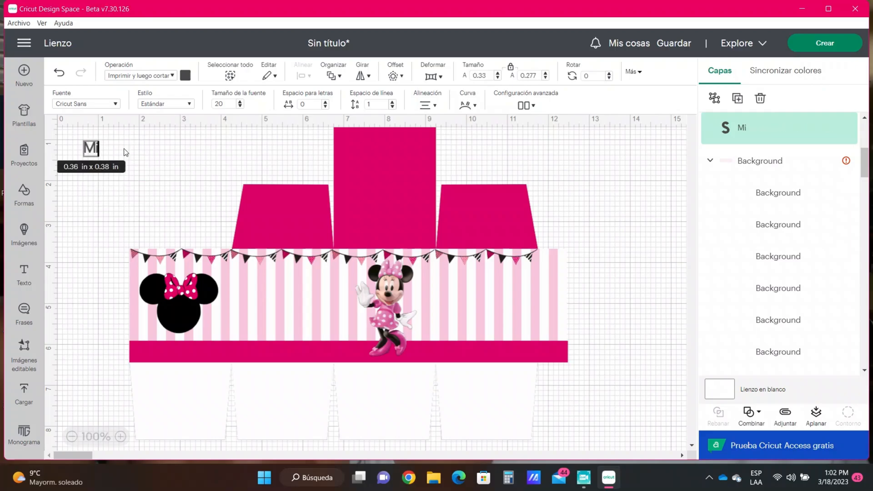
pyautogui.write('a')
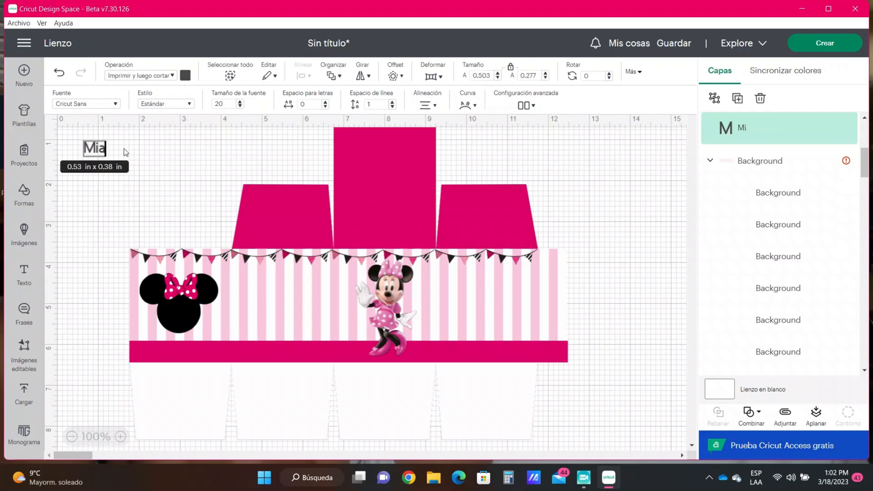
pyautogui.write('h')
pyautogui.click(102, 147)
pyautogui.hotkey('ctrl', 'a')
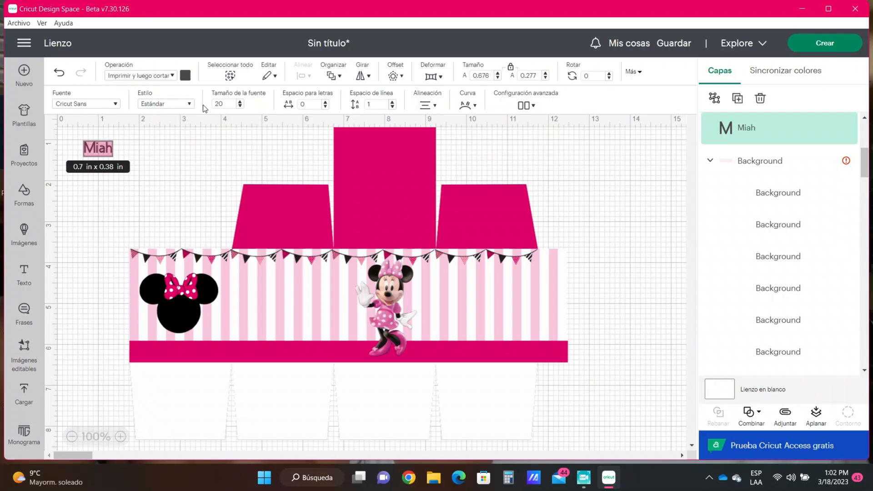
# Step: Search the system fonts for "w" and apply the Waltograph font to the name
pyautogui.click(117, 106)
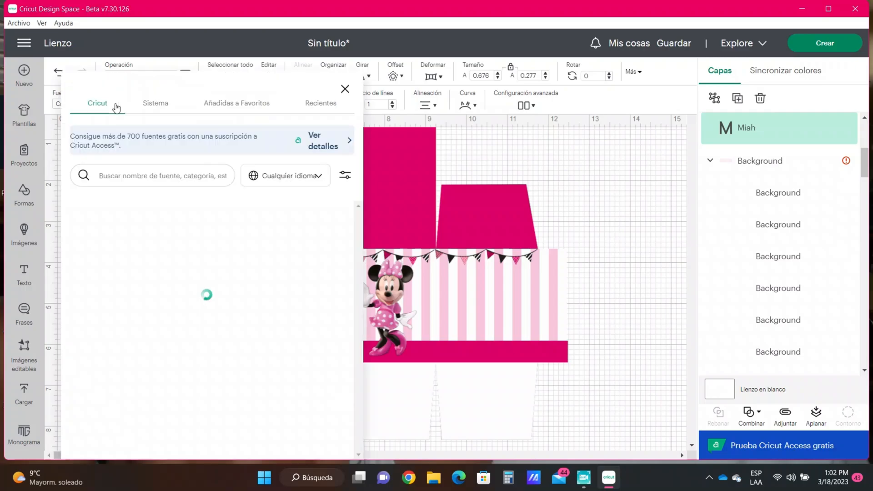
pyautogui.click(155, 104)
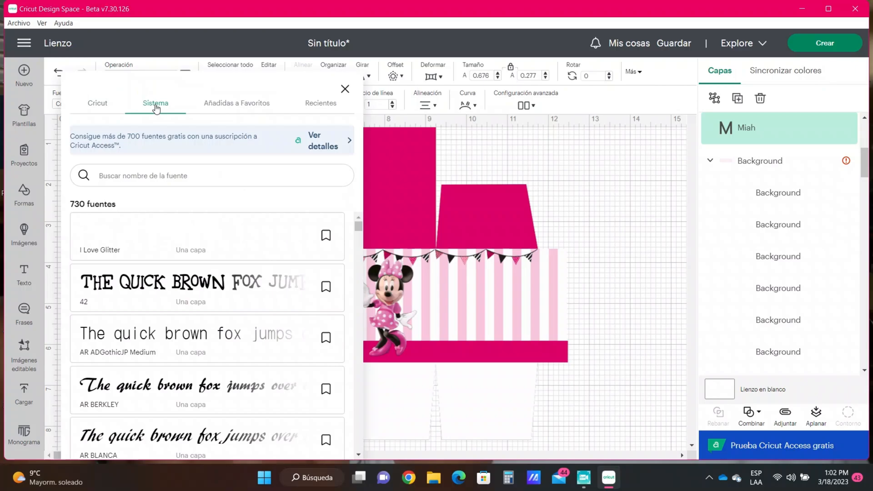
pyautogui.click(152, 176)
pyautogui.write('w')
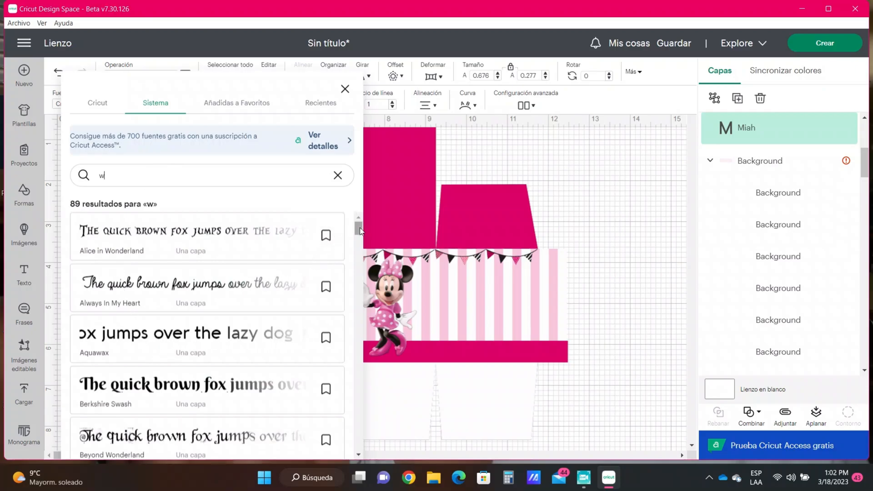
pyautogui.click(359, 290)
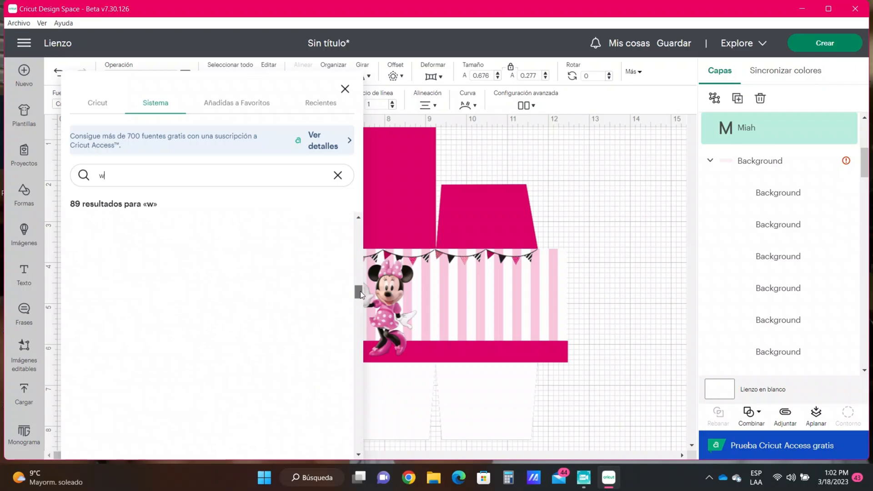
pyautogui.moveTo(360, 291); pyautogui.dragTo(372, 421)
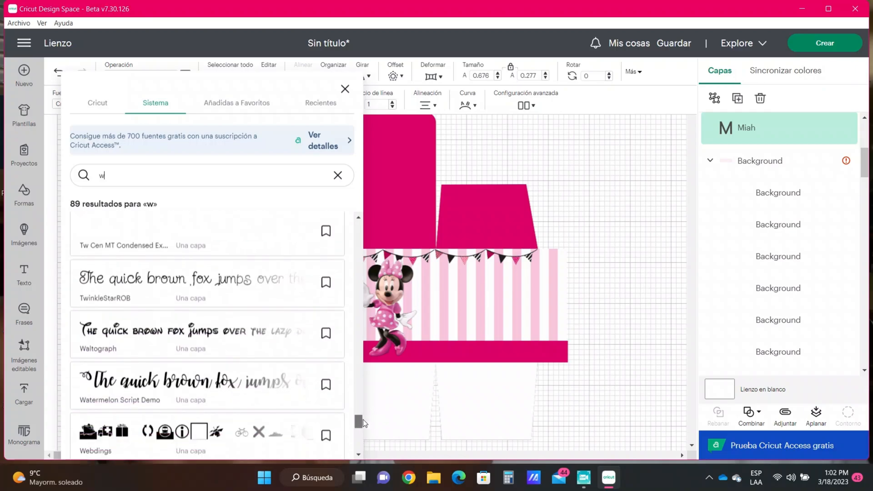
pyautogui.click(123, 339)
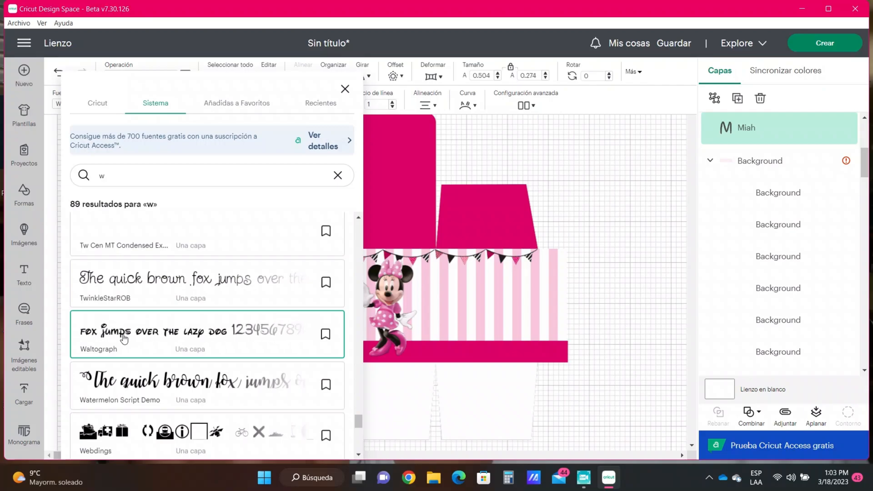
pyautogui.click(549, 169)
# Step: Enlarge the name to about 0.66 × 0.36 in and colour it white
pyautogui.click(92, 150)
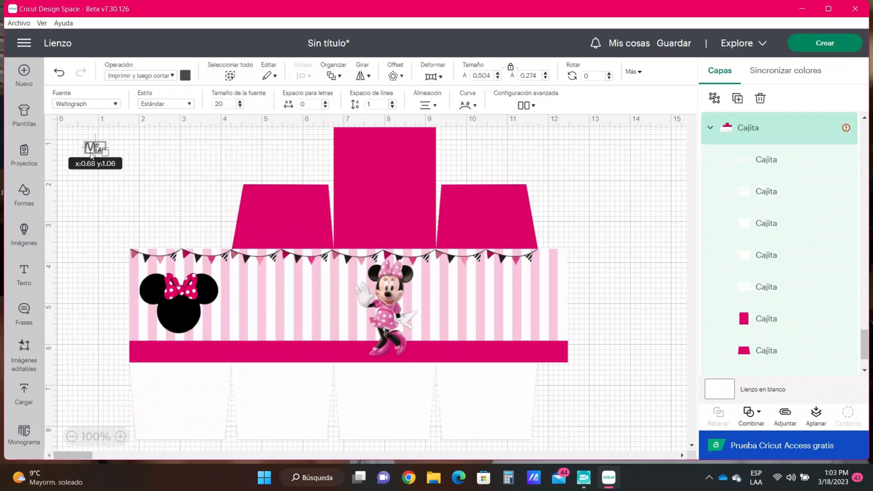
pyautogui.moveTo(105, 152); pyautogui.dragTo(110, 156)
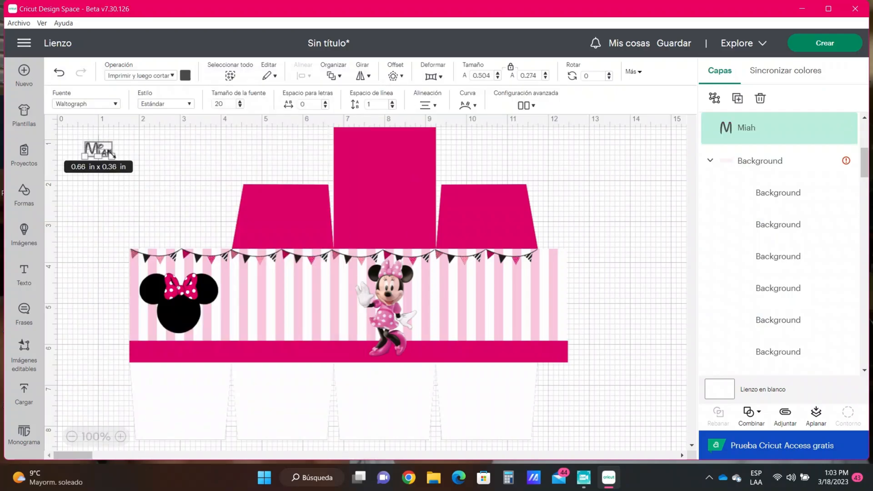
pyautogui.click(186, 75)
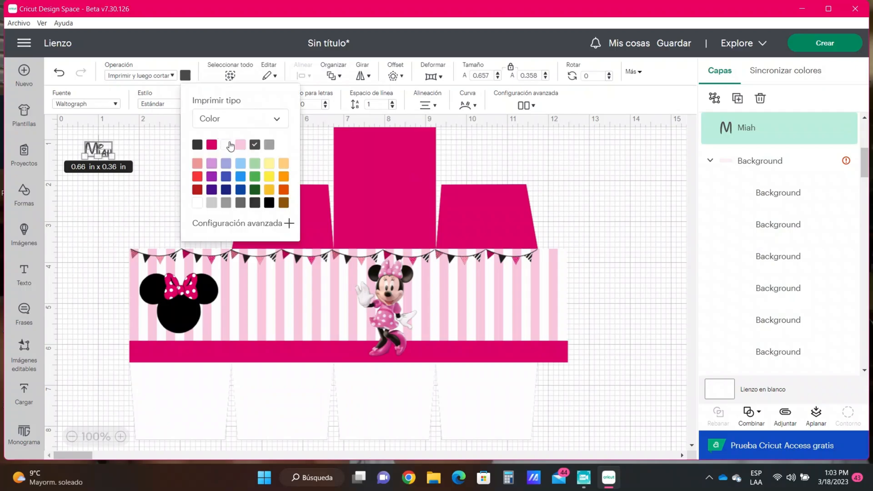
pyautogui.click(226, 144)
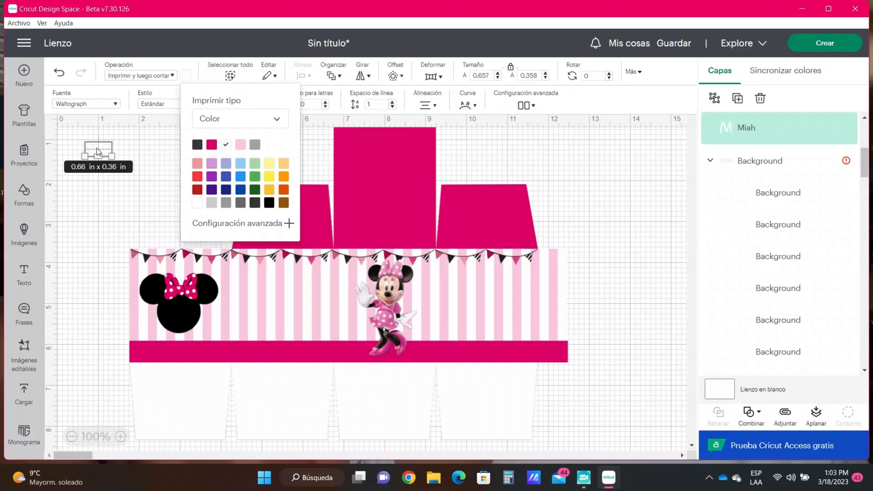
# Step: Place the white name on the Minnie silhouette's black face and bring its layer to the front of the stack
pyautogui.moveTo(97, 151); pyautogui.dragTo(138, 216)
pyautogui.moveTo(163, 267); pyautogui.dragTo(178, 307)
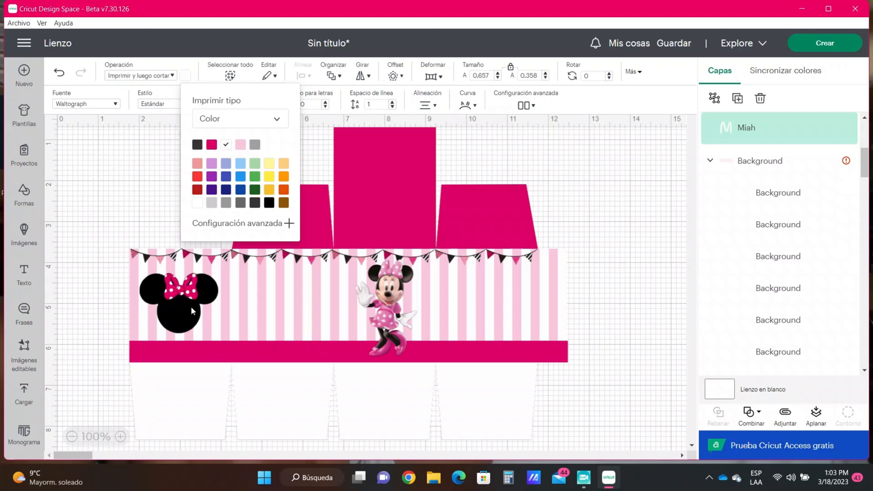
pyautogui.click(186, 308)
pyautogui.moveTo(767, 131); pyautogui.dragTo(758, 110)
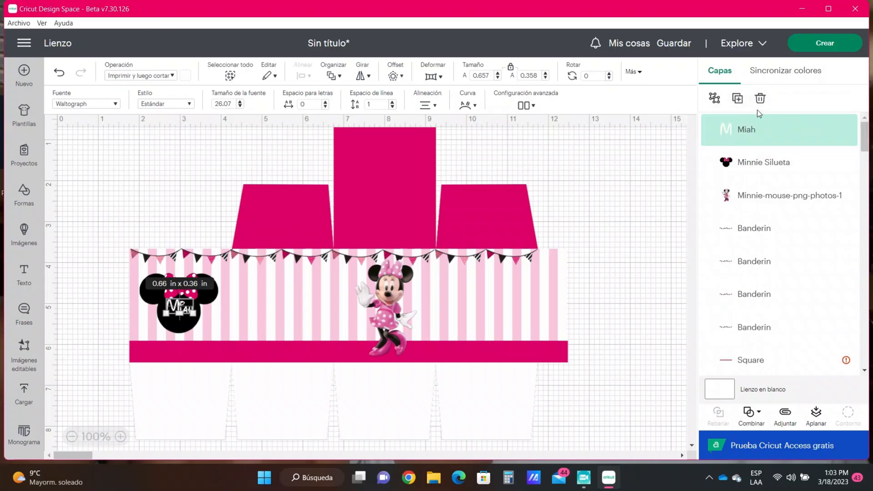
pyautogui.click(99, 385)
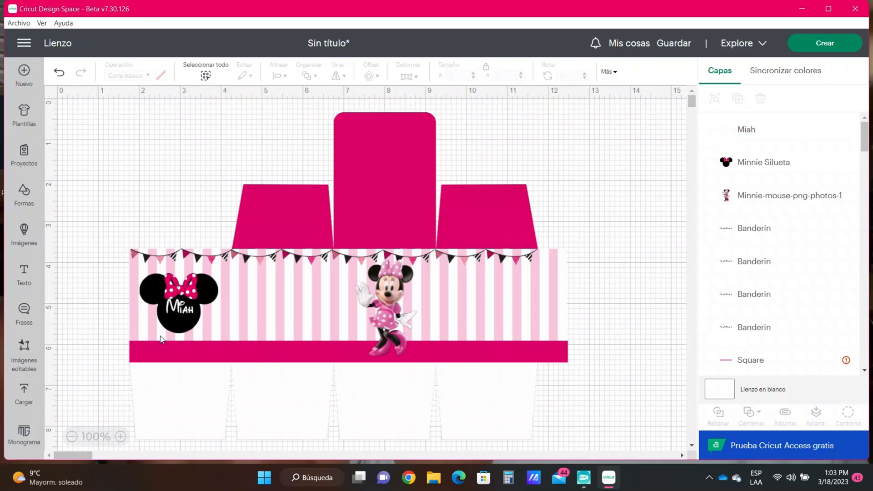
# Step: Duplicate the white name on the Minnie silhouette and place the copy just below the original on the black face
pyautogui.click(120, 437)
pyautogui.click(120, 437)
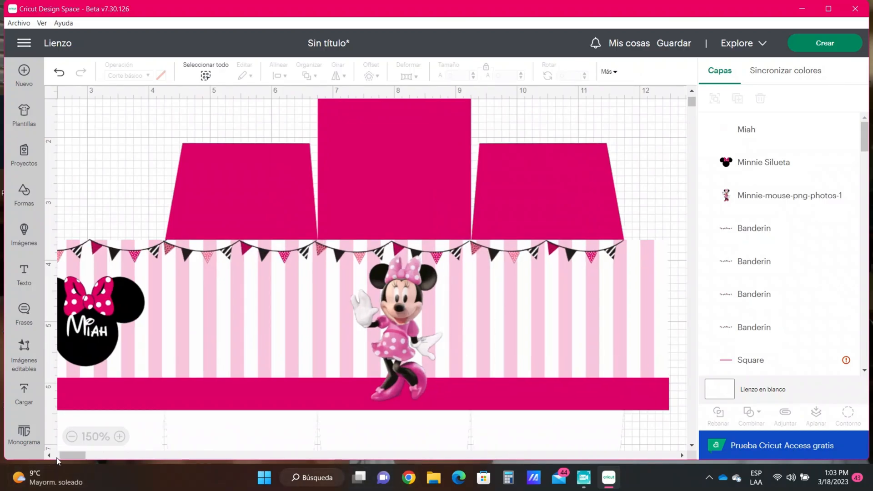
pyautogui.moveTo(66, 455); pyautogui.dragTo(59, 455)
pyautogui.moveTo(237, 332); pyautogui.dragTo(239, 336)
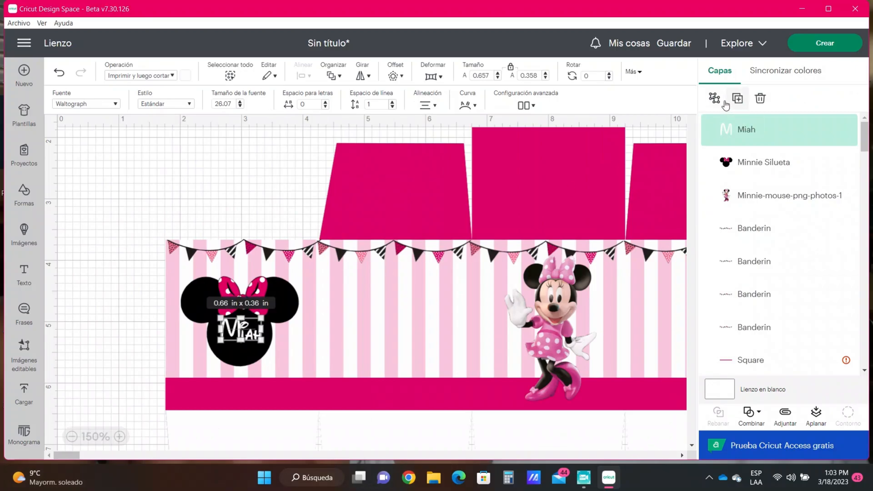
pyautogui.click(738, 99)
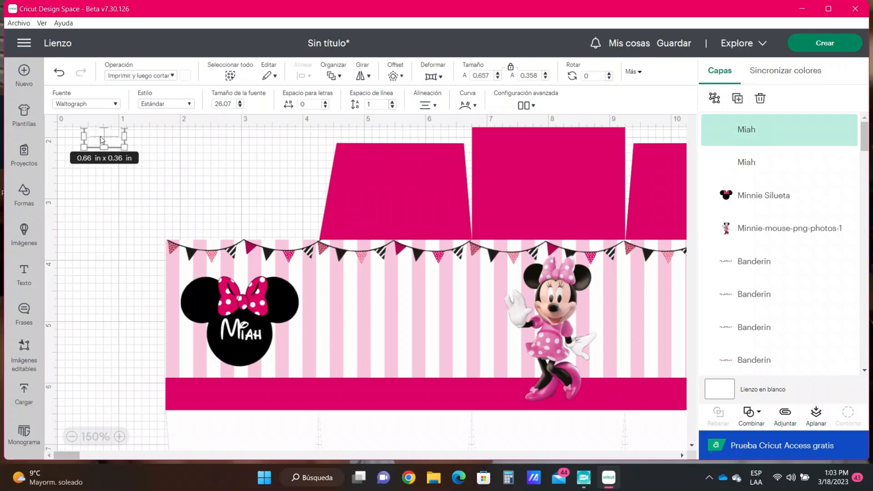
pyautogui.moveTo(100, 141); pyautogui.dragTo(232, 357)
# Step: Replace the copied name's wording with "2" and centre the number below the name on the silhouette
pyautogui.doubleClick(234, 358)
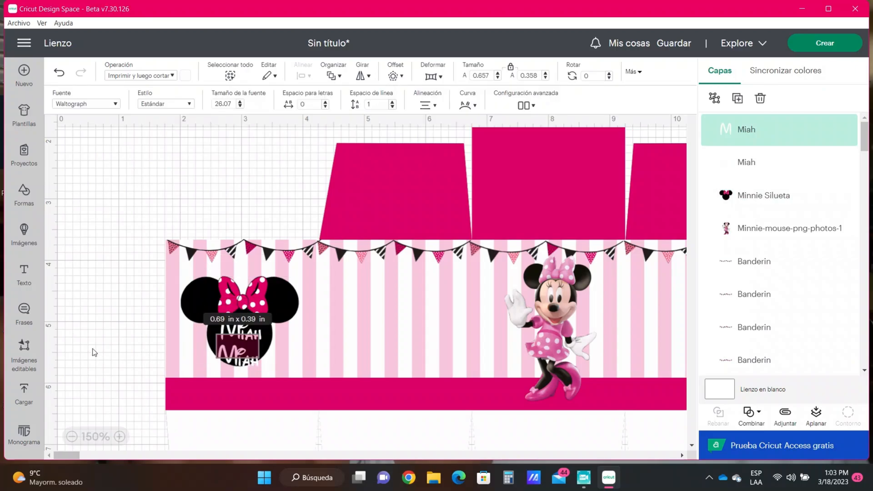
pyautogui.click(742, 166)
pyautogui.click(746, 130)
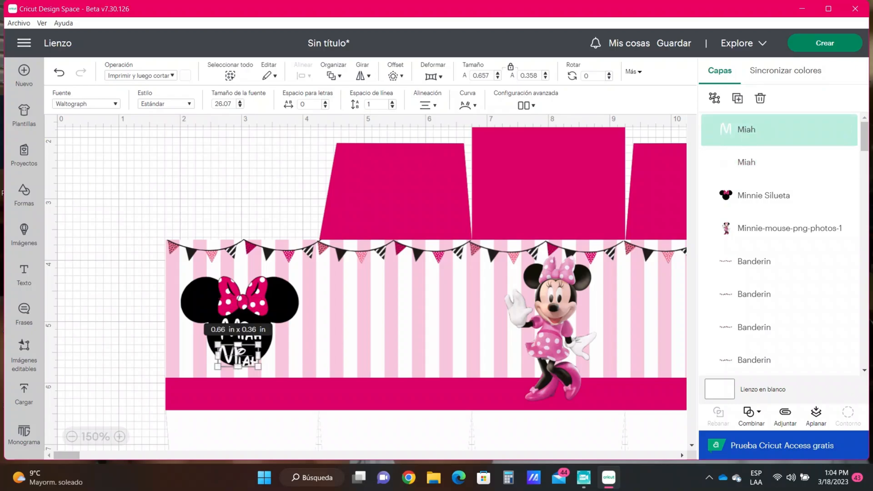
pyautogui.doubleClick(238, 355)
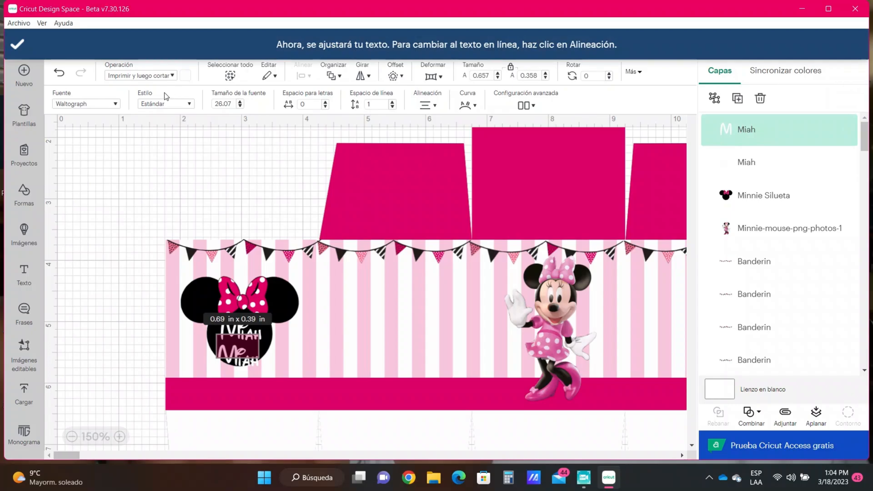
pyautogui.write('2')
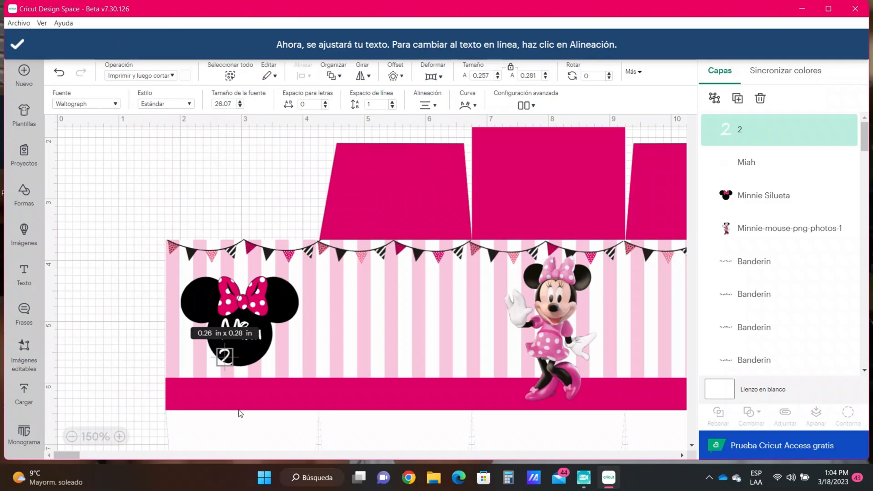
pyautogui.moveTo(225, 360); pyautogui.dragTo(239, 356)
pyautogui.click(89, 368)
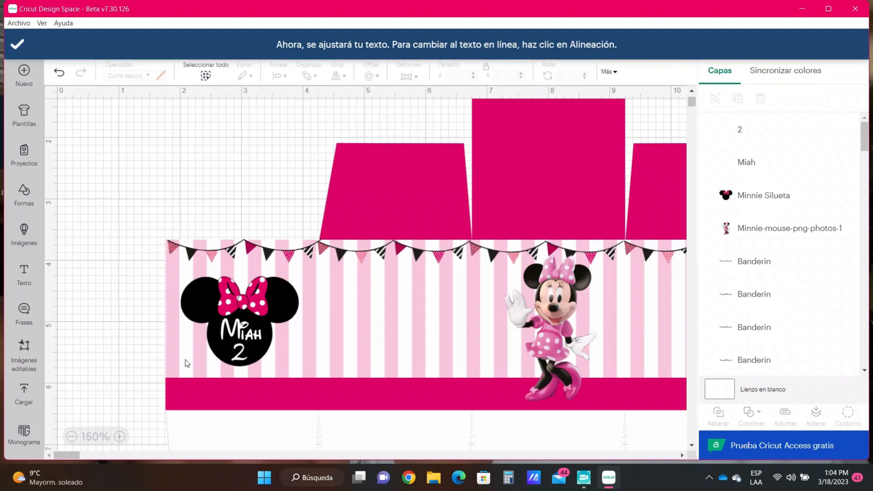
# Step: Select every element of the decorated box template and group them together
pyautogui.click(72, 436)
pyautogui.click(71, 437)
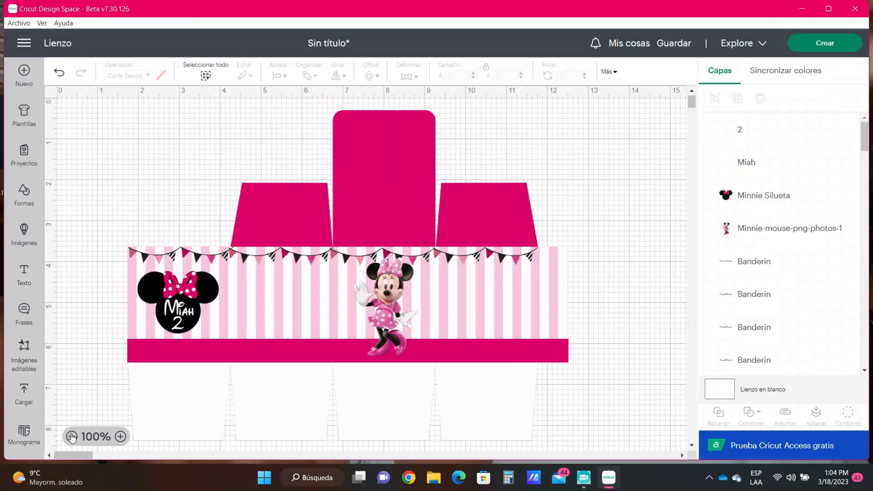
pyautogui.click(71, 437)
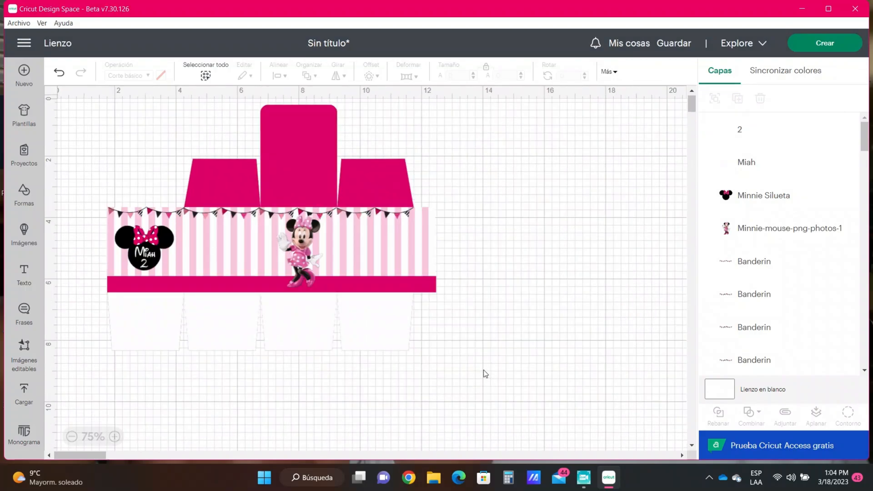
pyautogui.moveTo(483, 371); pyautogui.dragTo(51, 99)
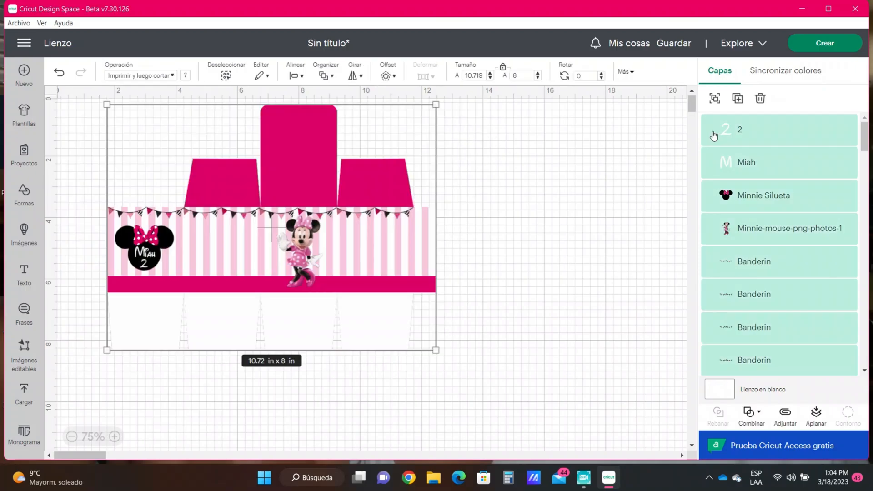
pyautogui.click(718, 102)
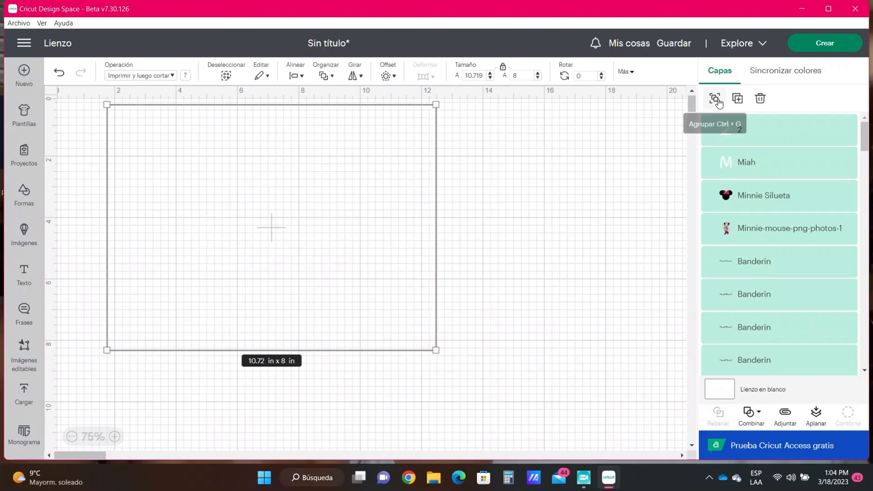
pyautogui.click(507, 253)
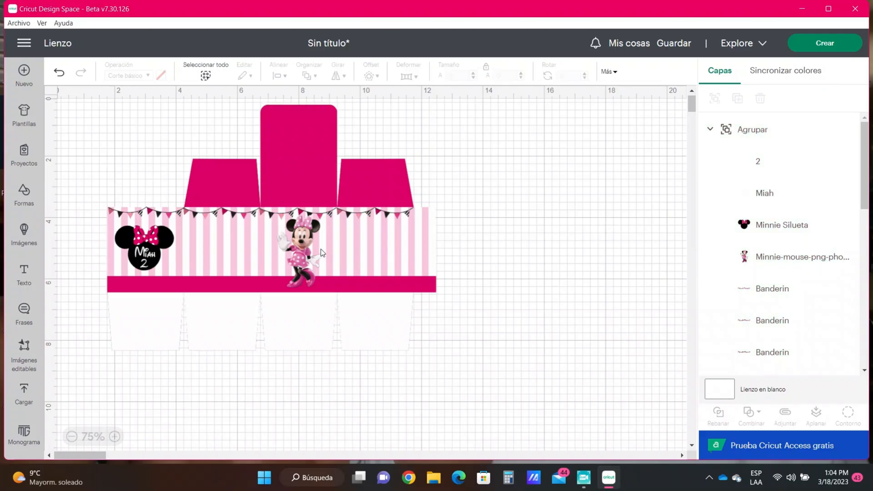
# Step: Duplicate the grouped box template and place the copy directly below the original
pyautogui.click(320, 247)
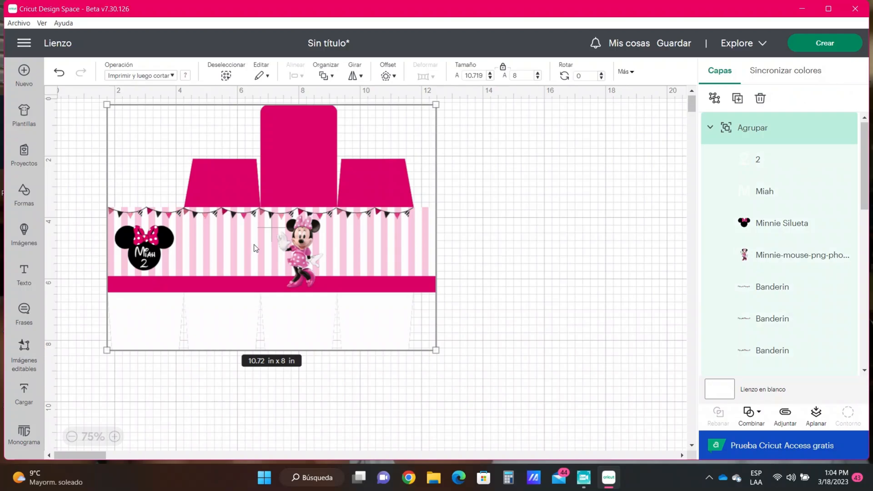
pyautogui.moveTo(254, 244)
pyautogui.mouseDown()
pyautogui.moveTo(224, 244)
pyautogui.moveTo(201, 230)
pyautogui.moveTo(263, 249)
pyautogui.mouseUp()
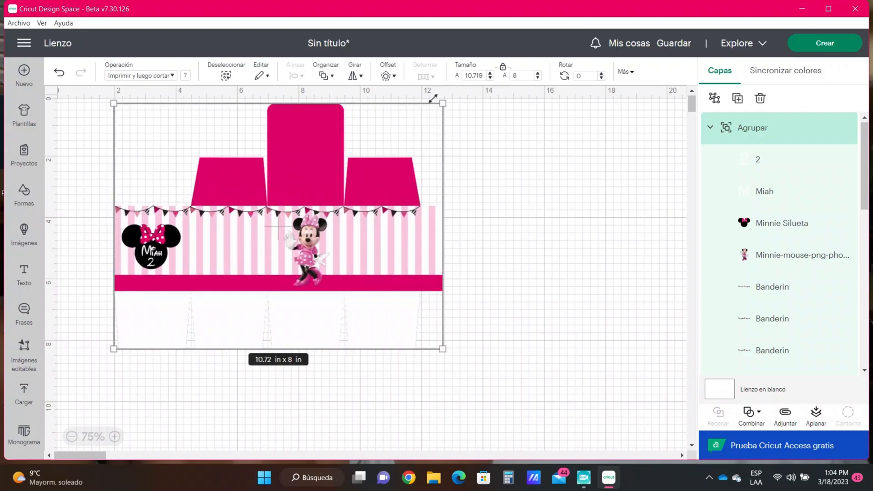
pyautogui.moveTo(467, 74); pyautogui.dragTo(490, 78)
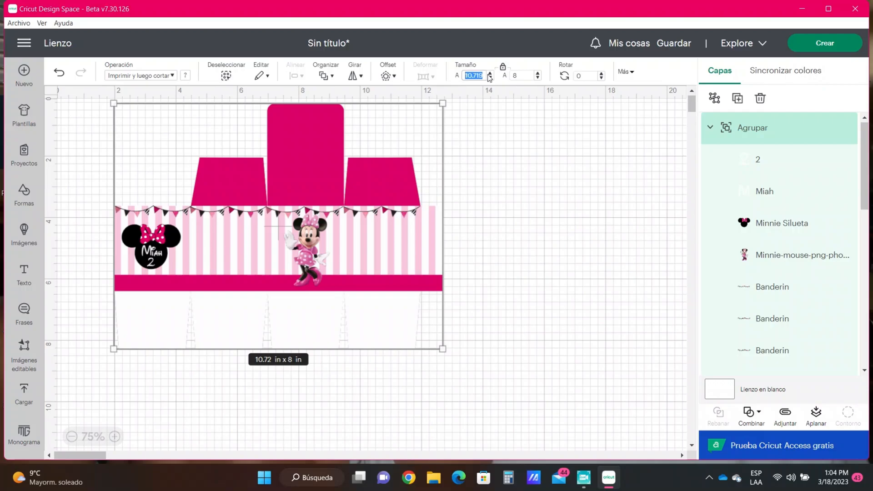
pyautogui.click(510, 171)
pyautogui.click(331, 244)
pyautogui.moveTo(330, 245); pyautogui.dragTo(329, 237)
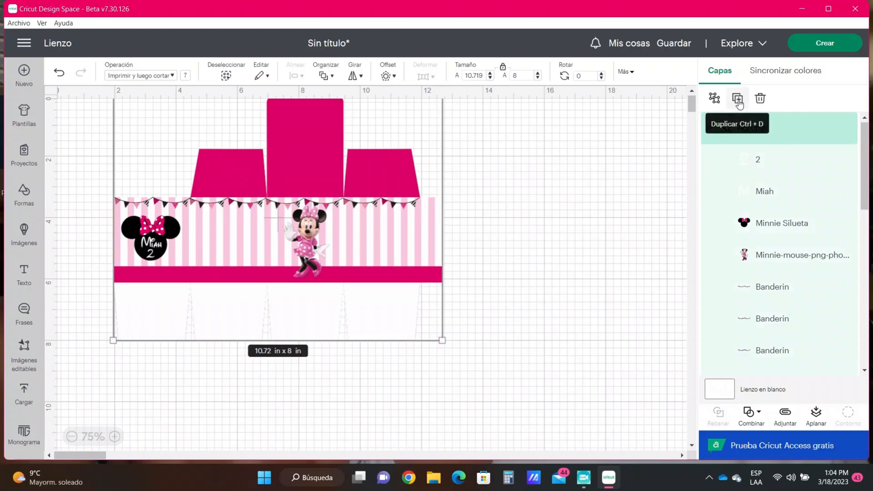
pyautogui.hotkey('ctrl', 'd')
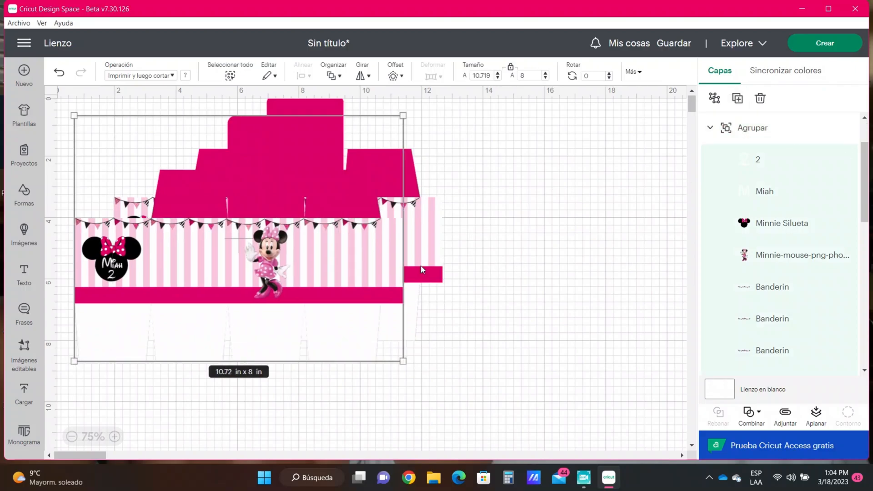
pyautogui.moveTo(340, 205); pyautogui.dragTo(376, 433)
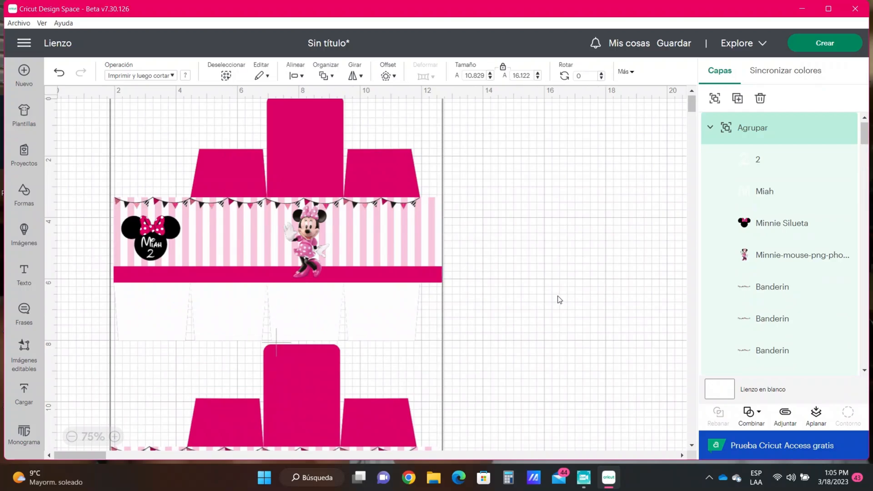
# Step: Attach both box templates together and set the print-then-cut page size to 11 in x 17 in (Tabloid)
pyautogui.click(781, 418)
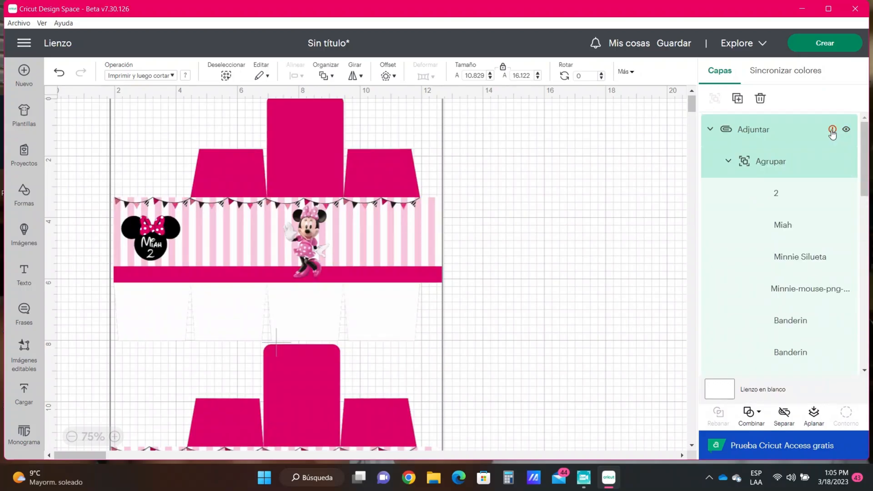
pyautogui.moveTo(833, 130)
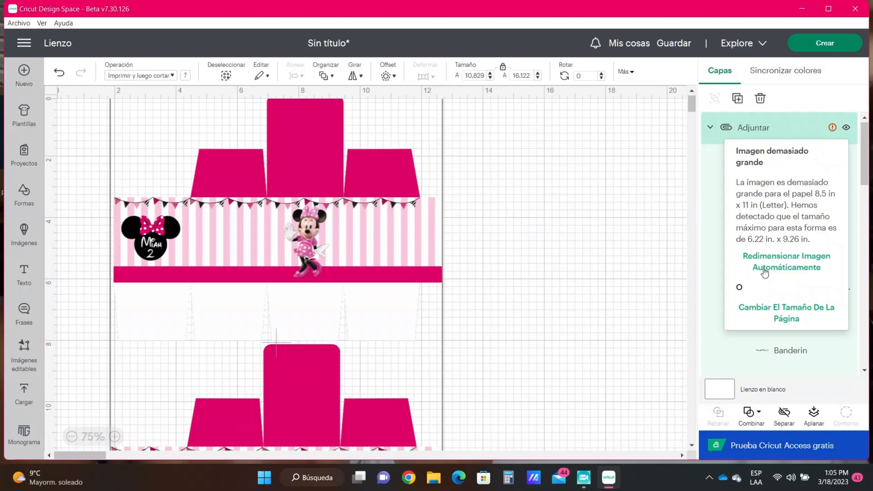
pyautogui.click(761, 312)
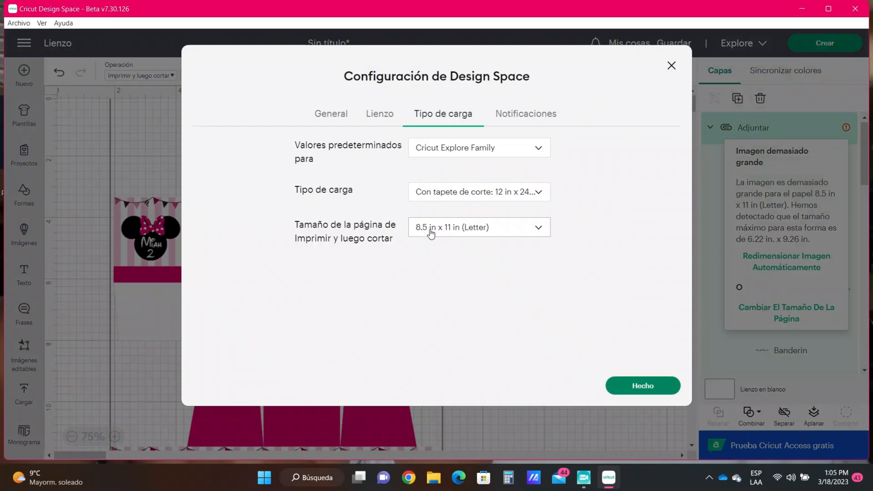
pyautogui.click(430, 231)
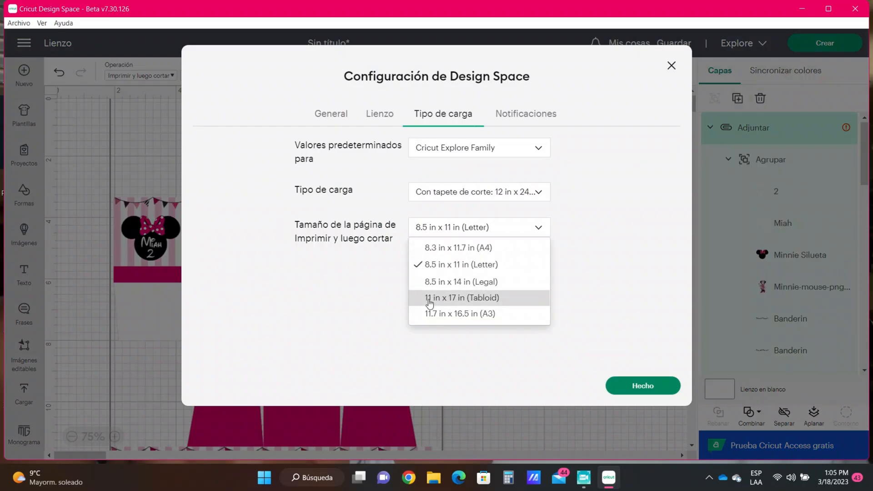
pyautogui.click(428, 301)
pyautogui.click(638, 390)
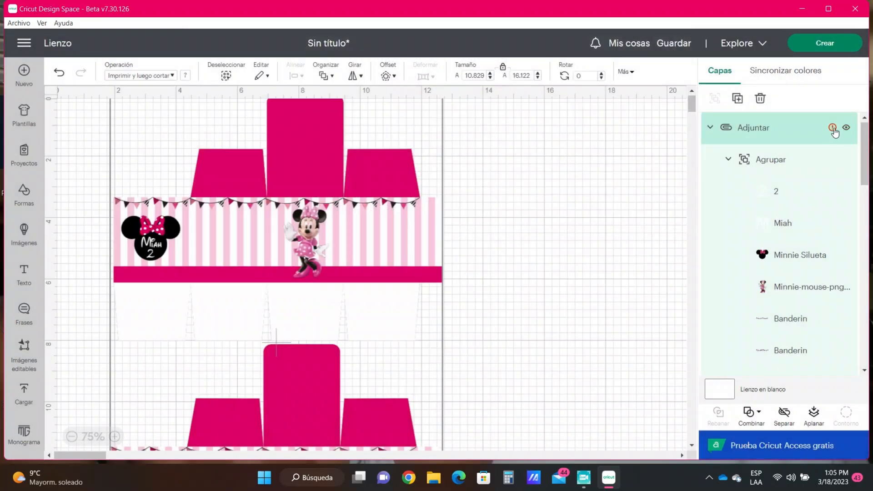
# Step: Automatically resize the attached boxes to fit the Tabloid page and check their layout in the mat preview
pyautogui.click(832, 129)
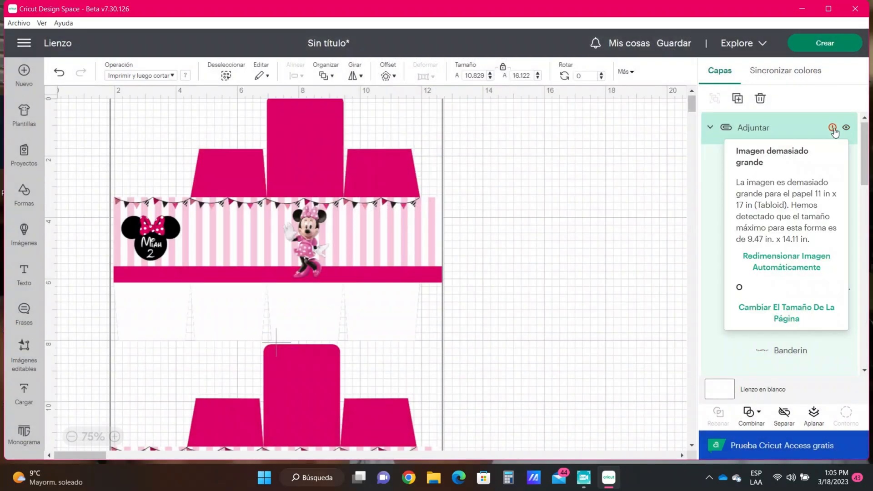
pyautogui.click(786, 269)
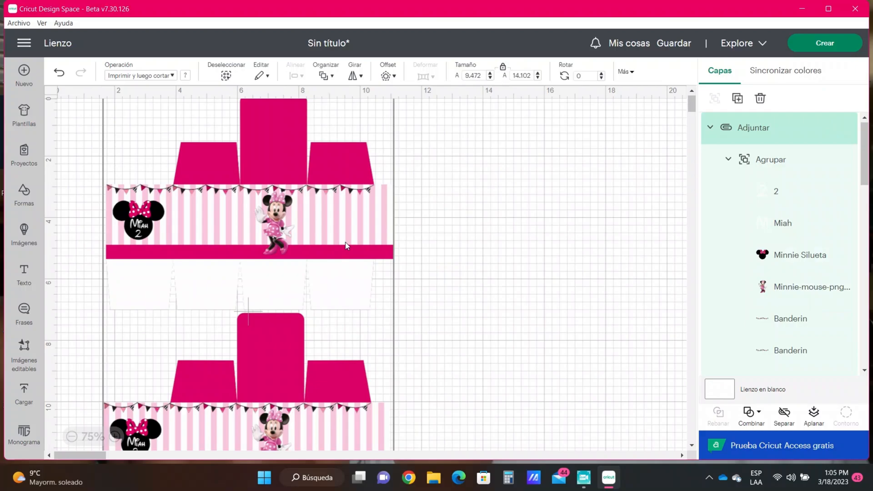
pyautogui.click(825, 46)
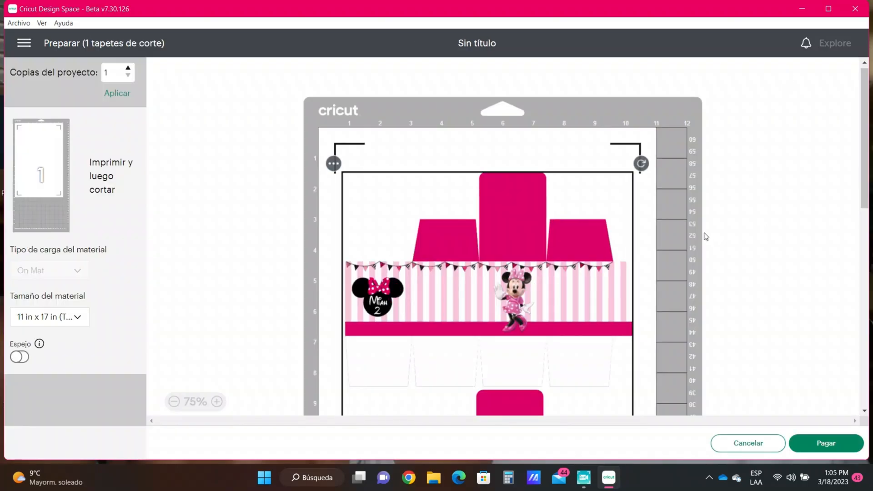
pyautogui.scroll(-5, 675, 231)
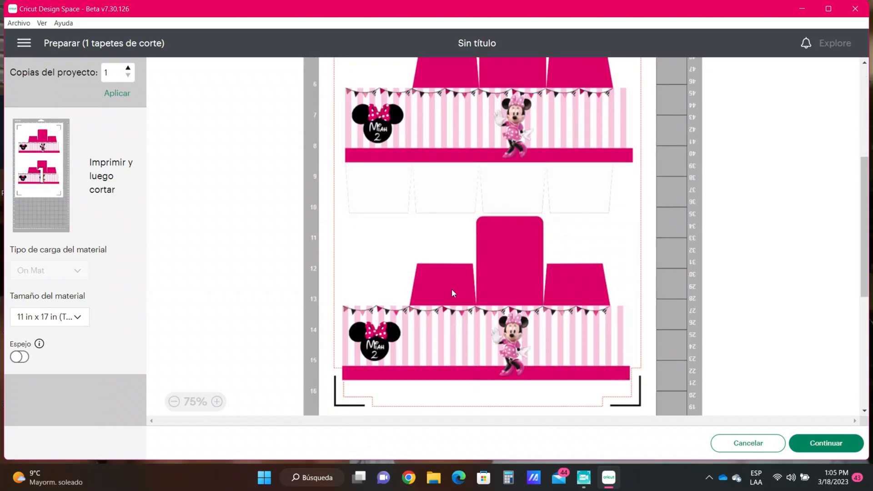
pyautogui.scroll(4, 749, 240)
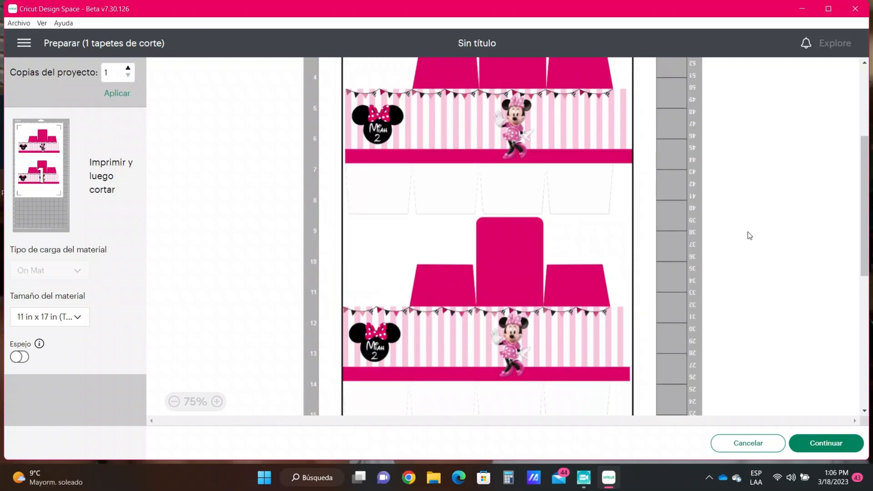
pyautogui.scroll(3, 749, 235)
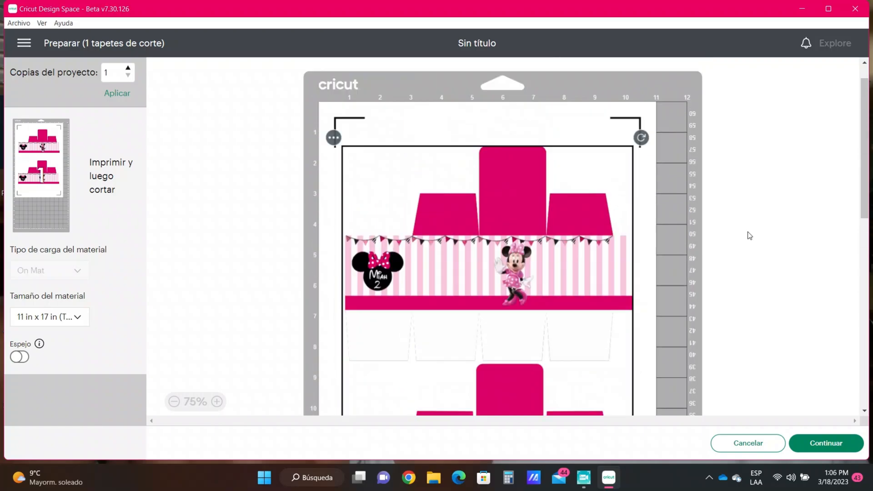
pyautogui.click(836, 272)
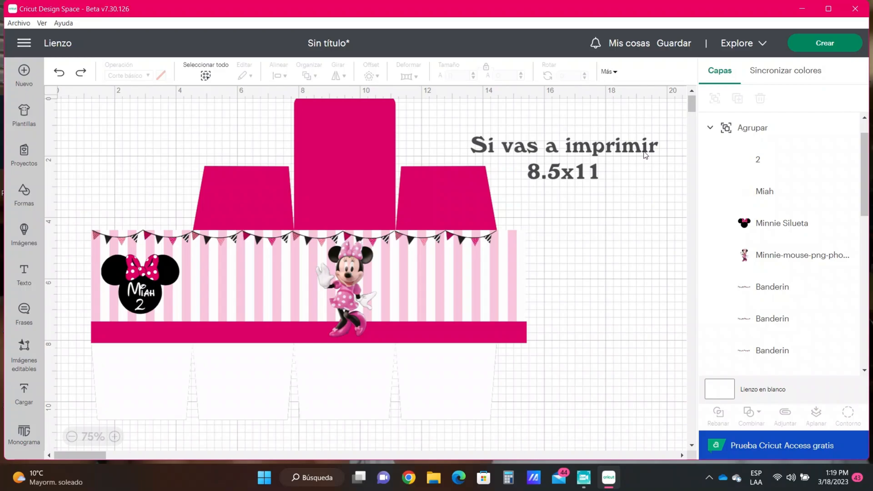
# Step: Delete the "Si vas a imprimir 8.5x11" note and attach the layers of the grouped box template
pyautogui.click(559, 178)
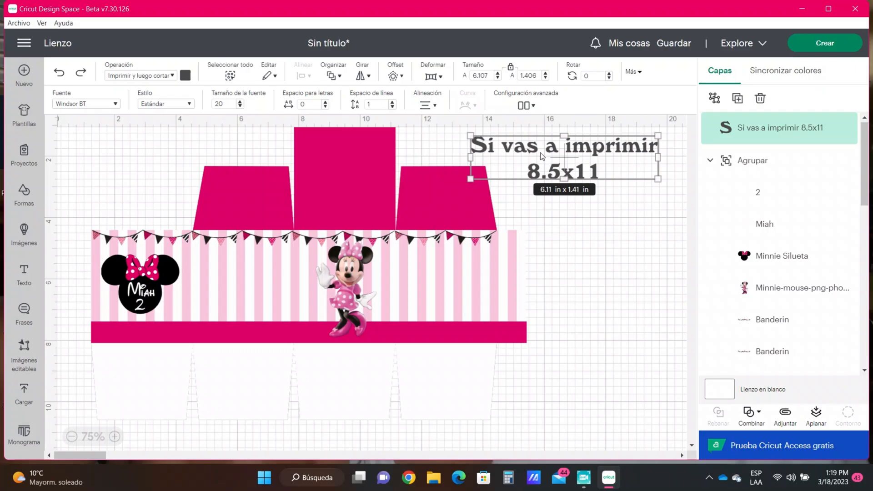
pyautogui.press('Delete')
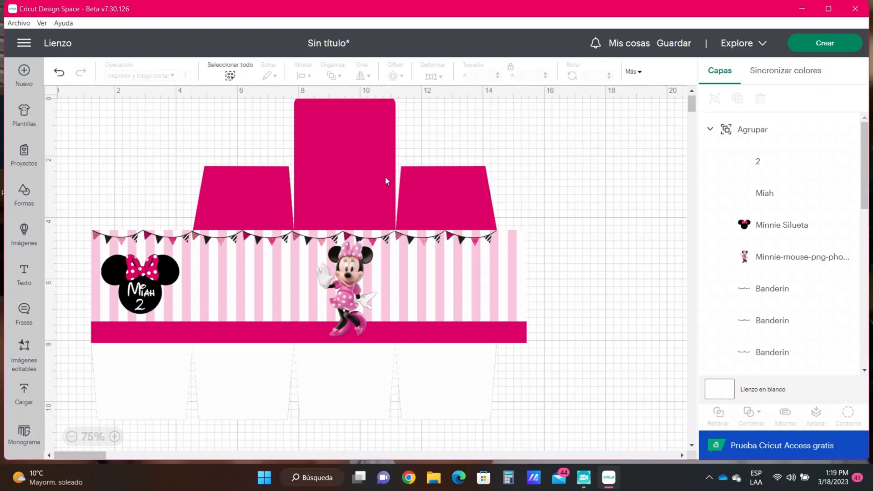
pyautogui.click(385, 178)
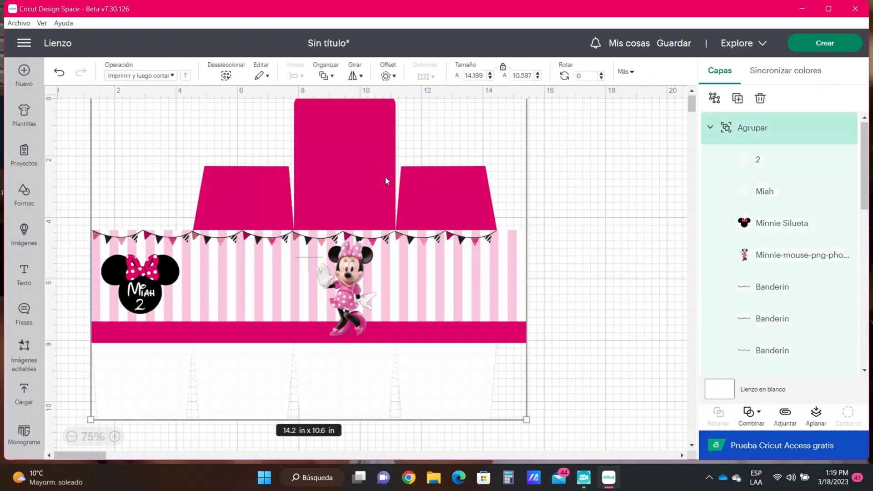
pyautogui.click(785, 414)
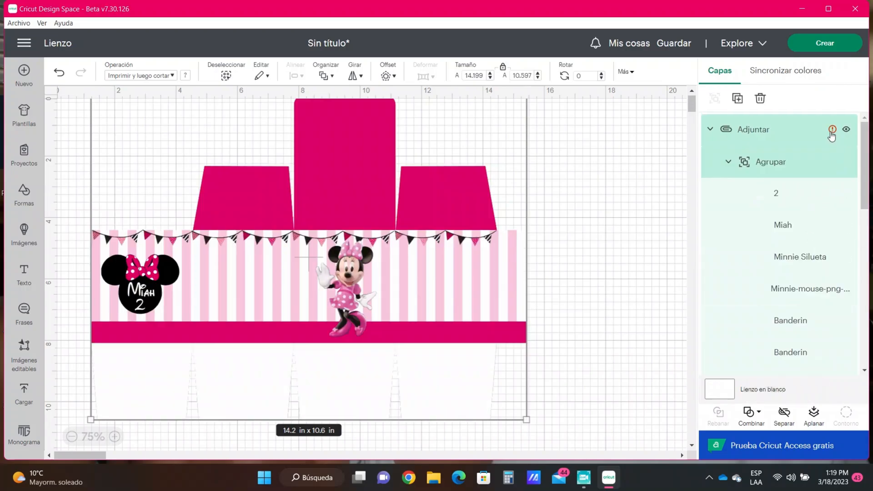
# Step: Automatically resize the attached box to fit 8.5 in x 11 in (Letter) paper and continue through the mat preview to the print stage
pyautogui.moveTo(832, 135)
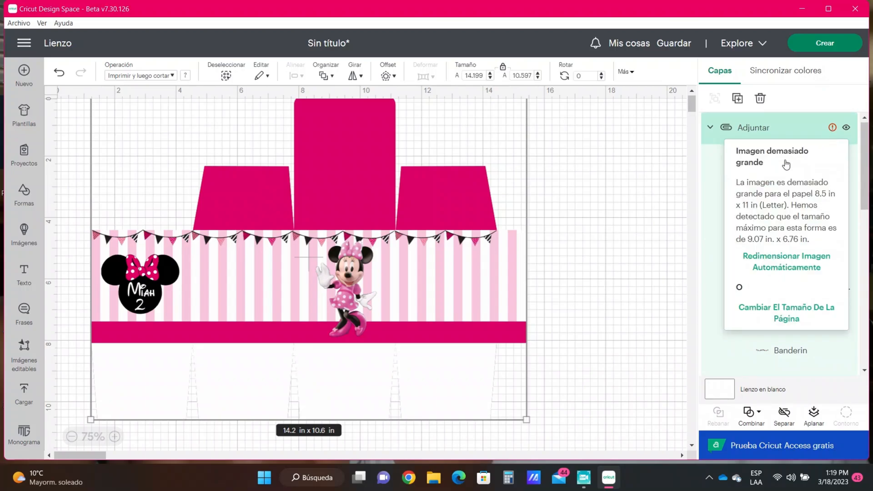
pyautogui.click(758, 263)
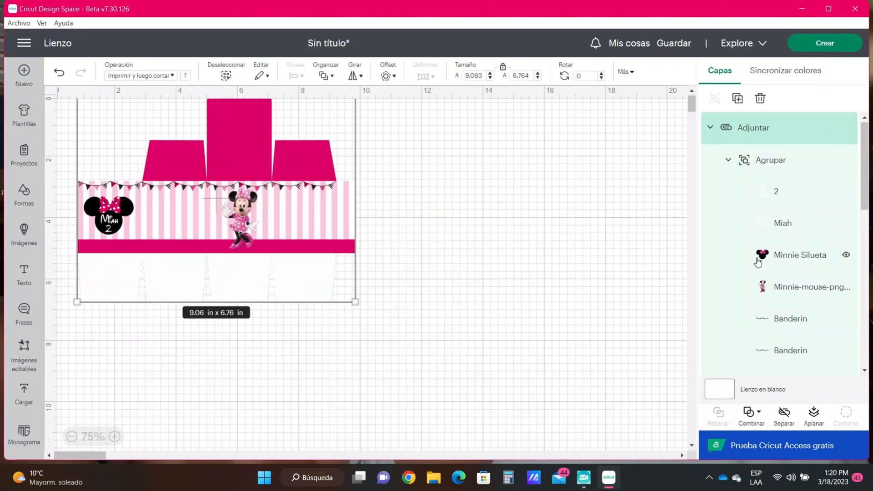
pyautogui.click(809, 47)
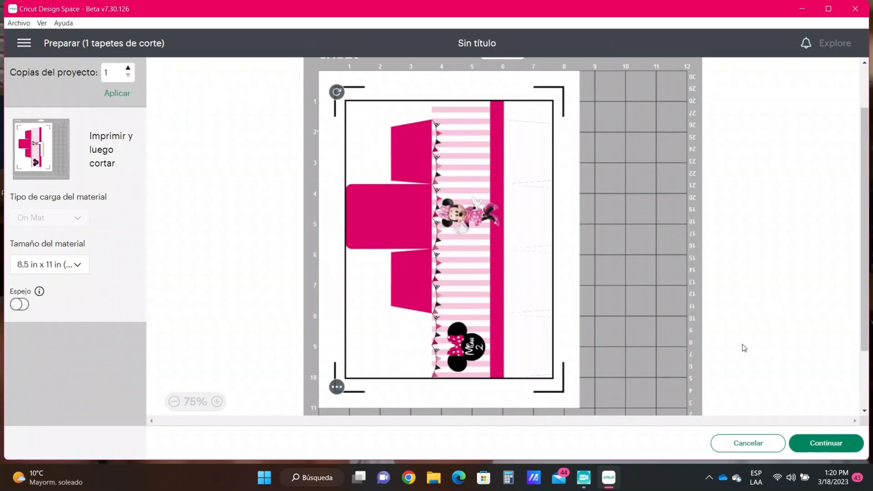
pyautogui.click(836, 450)
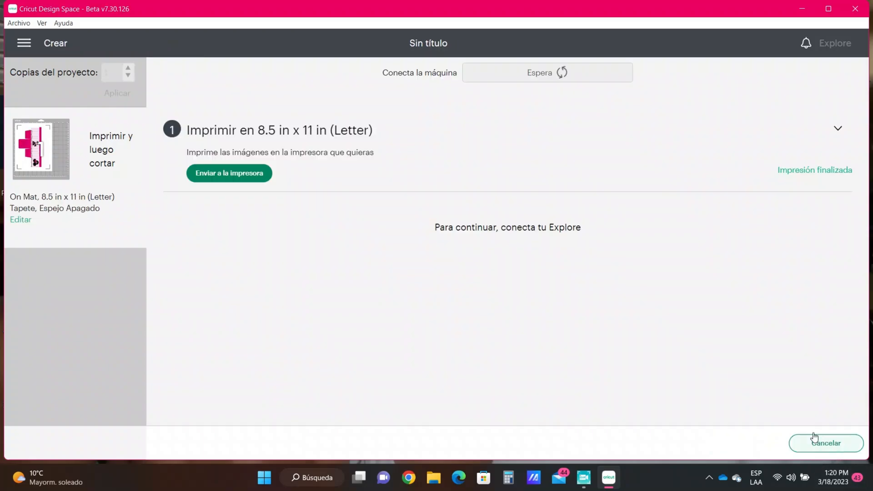